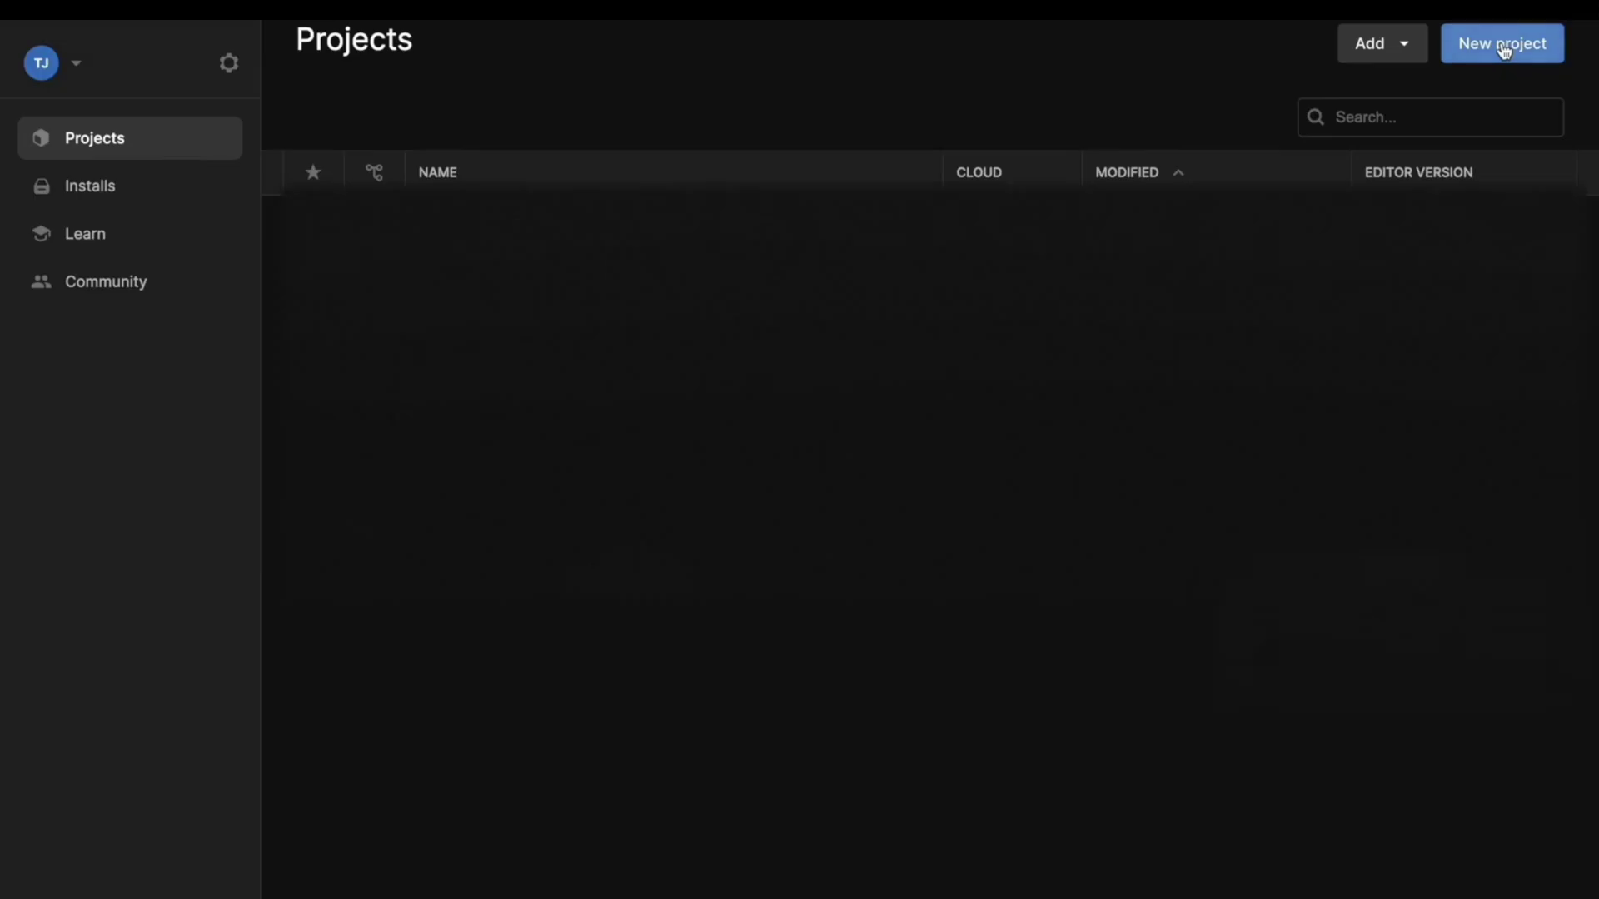
- Start a new project from the projects list
{"action": "left_click", "coordinate": [1502, 46]}
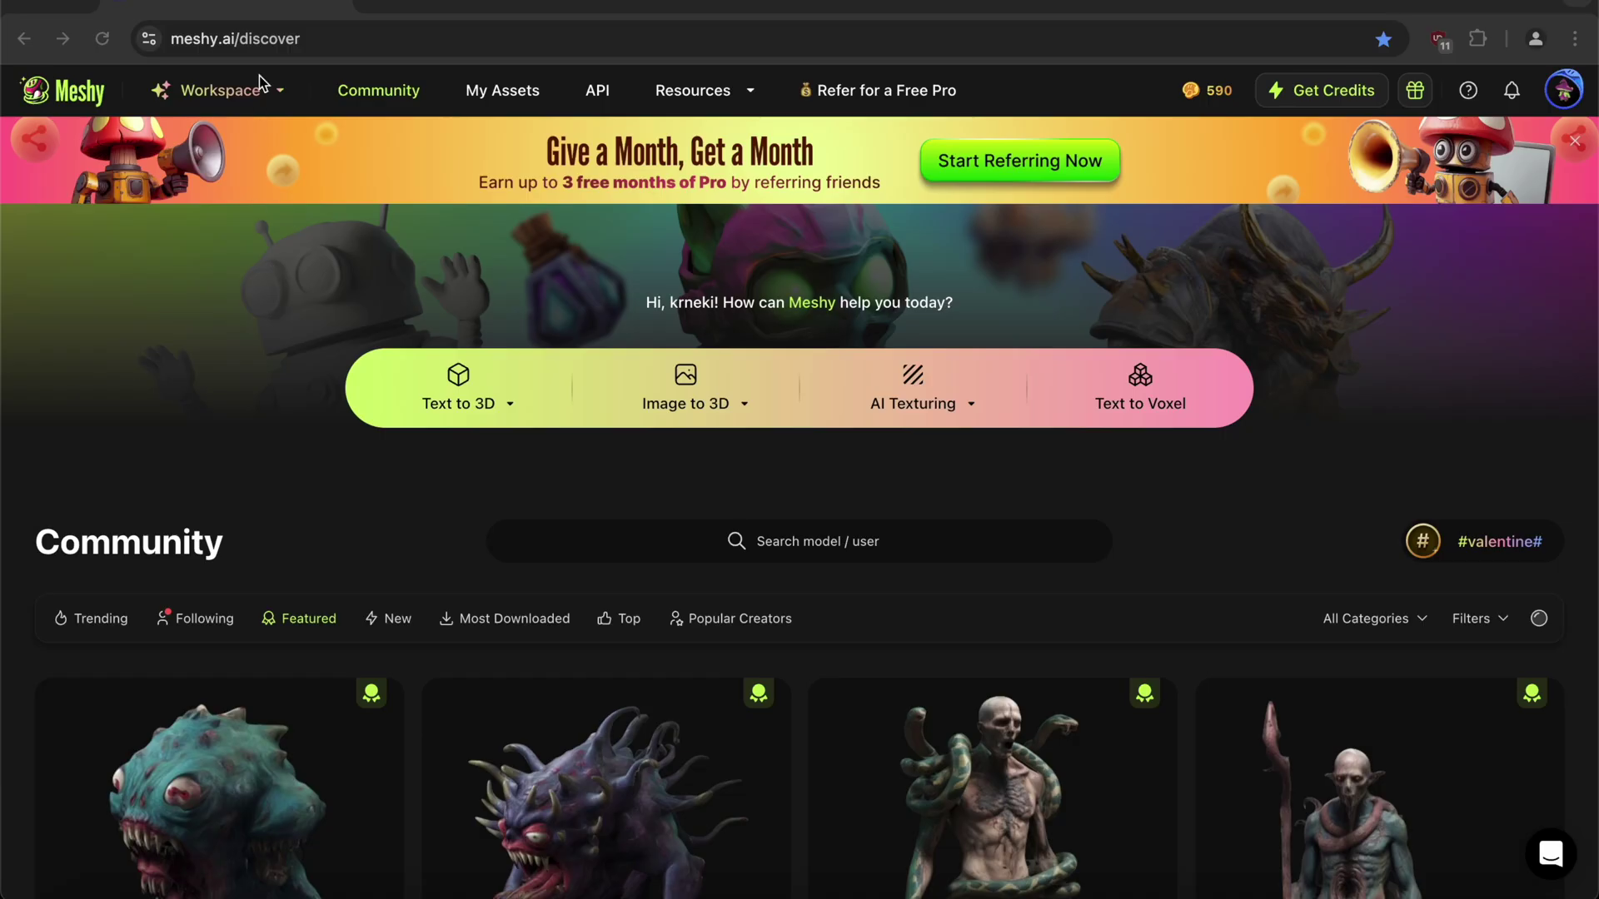
- Switch to Meshy and review the monthly subscription plans from Free to Max Unlimited
{"action": "mouse_move", "coordinate": [267, 83]}
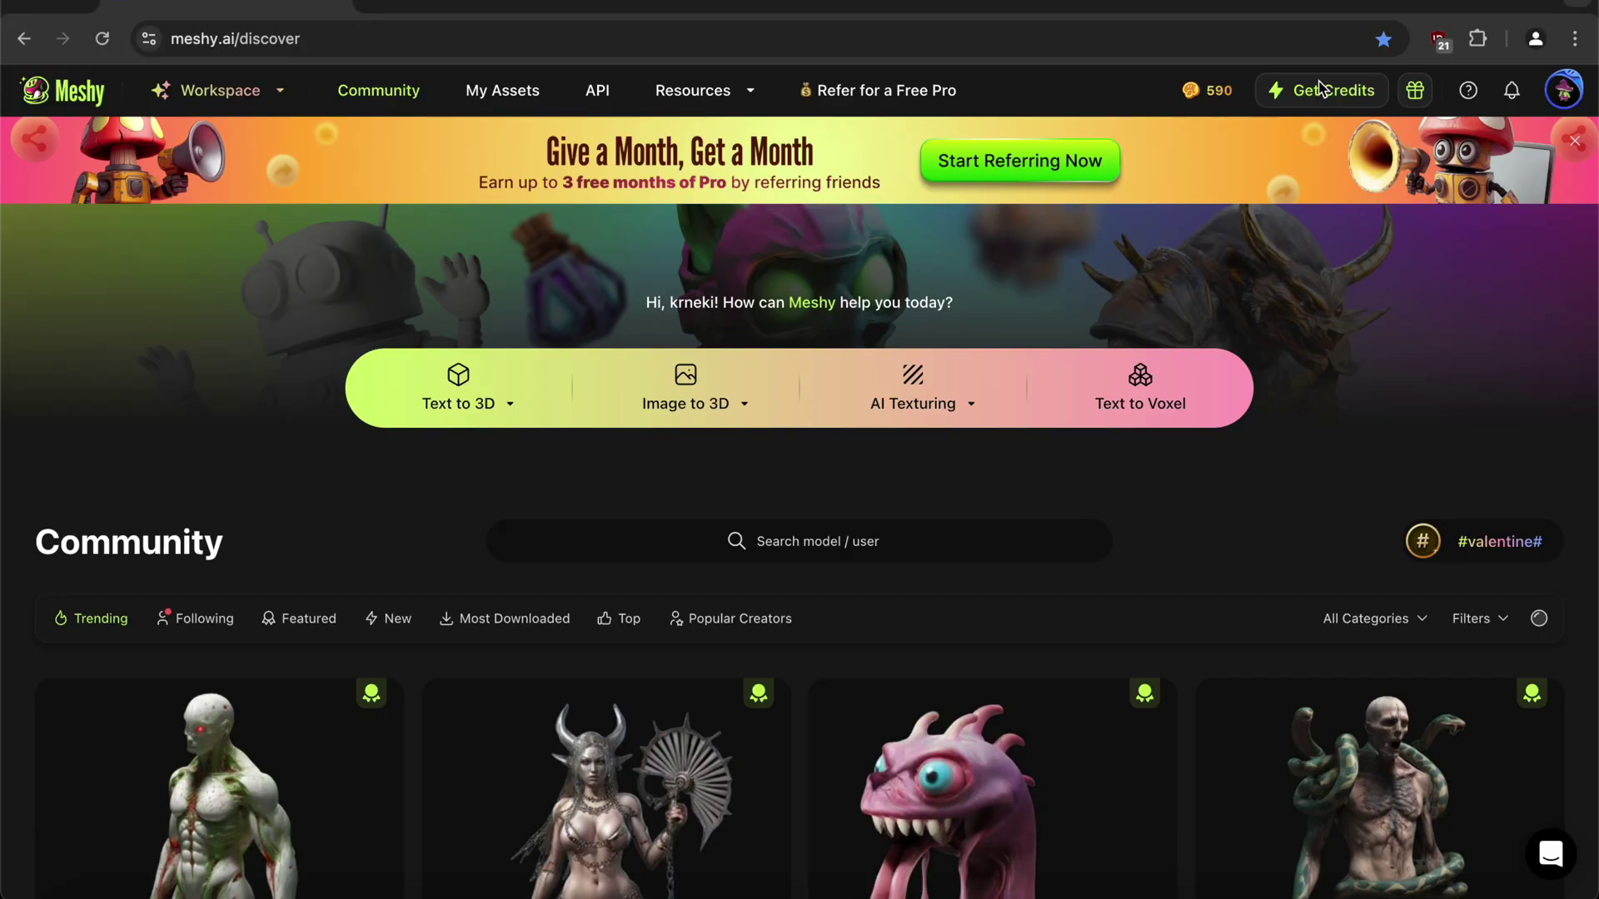
{"action": "left_click", "coordinate": [1316, 91]}
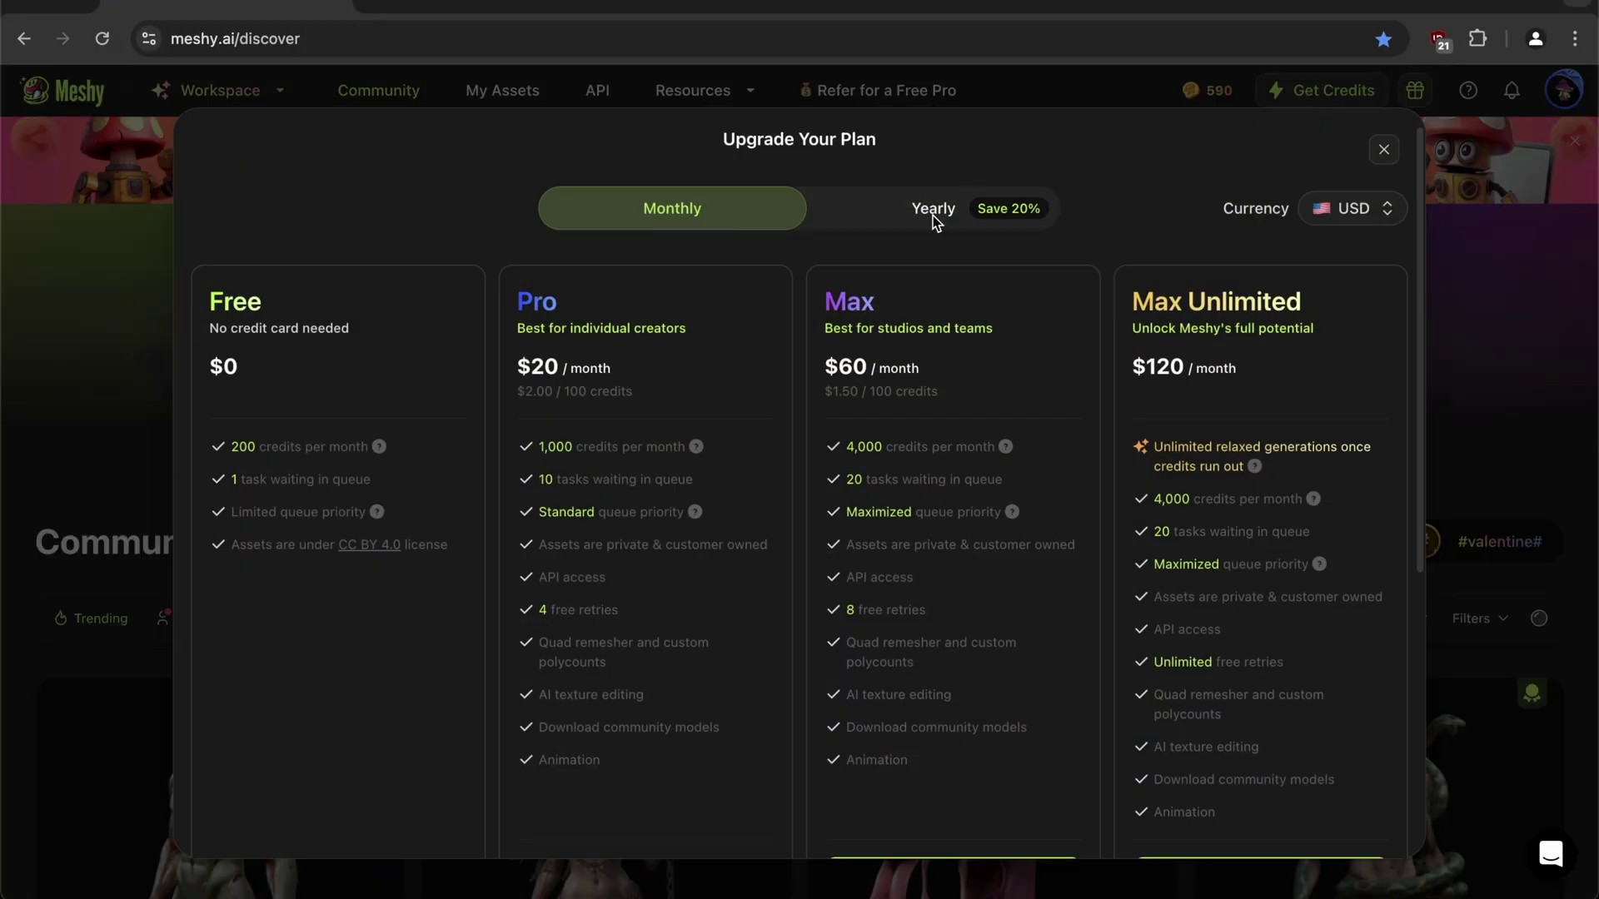
{"action": "scroll", "coordinate": [933, 216], "scroll_direction": "down", "scroll_amount": 2}
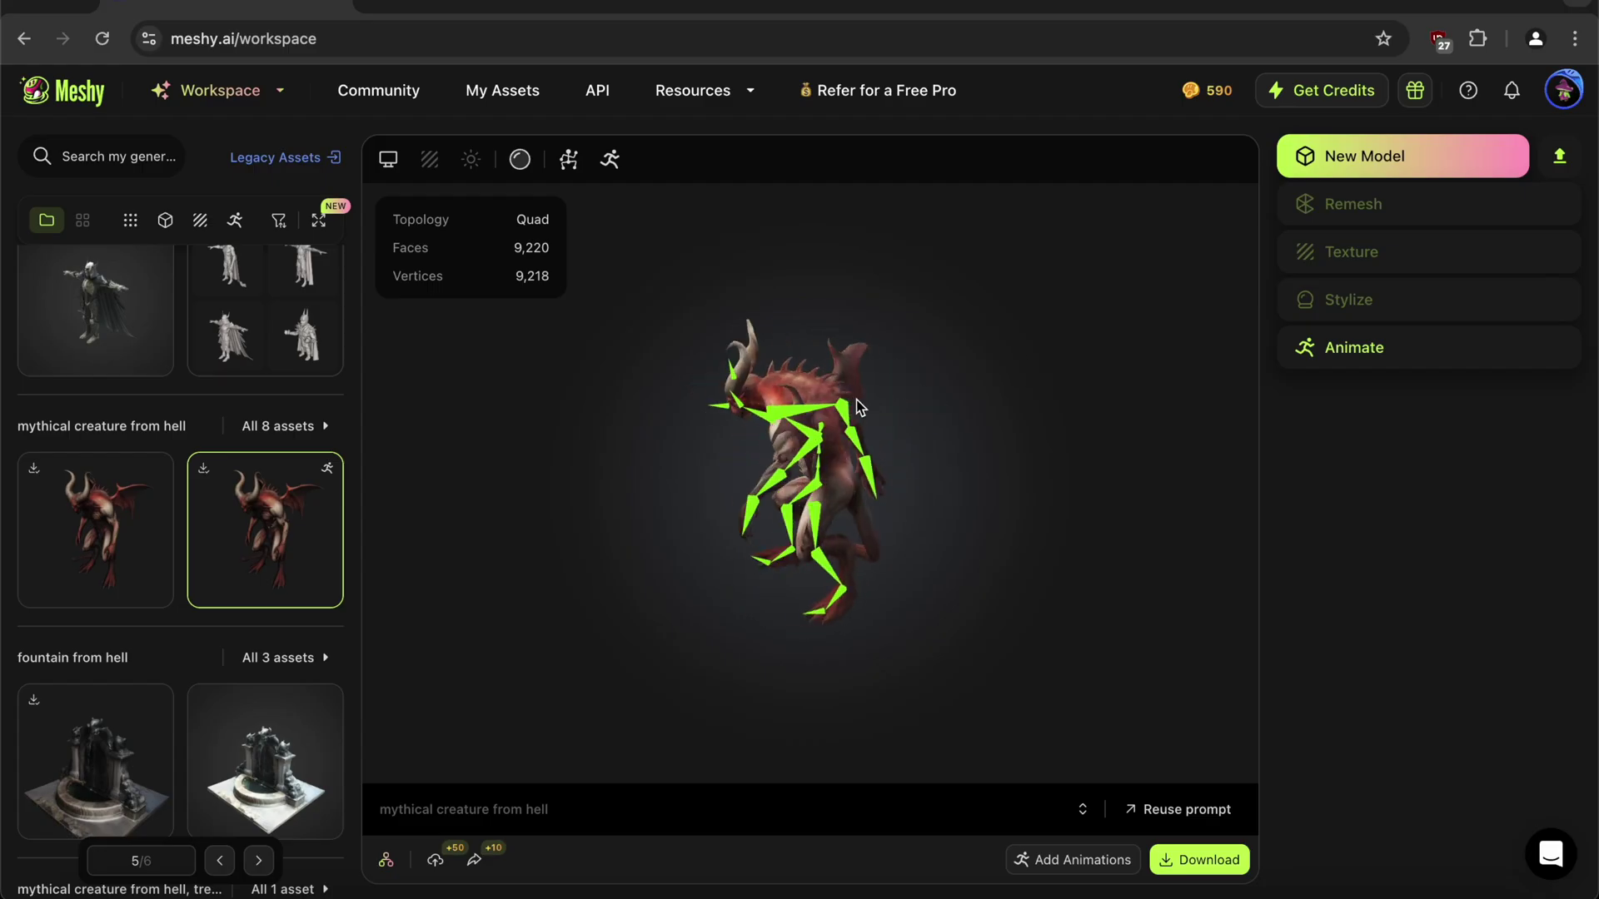
- Browse the animations available for the rigged mythical creature from hell
{"action": "left_click", "coordinate": [1073, 859]}
{"action": "scroll", "coordinate": [1316, 539], "scroll_direction": "down", "scroll_amount": 2}
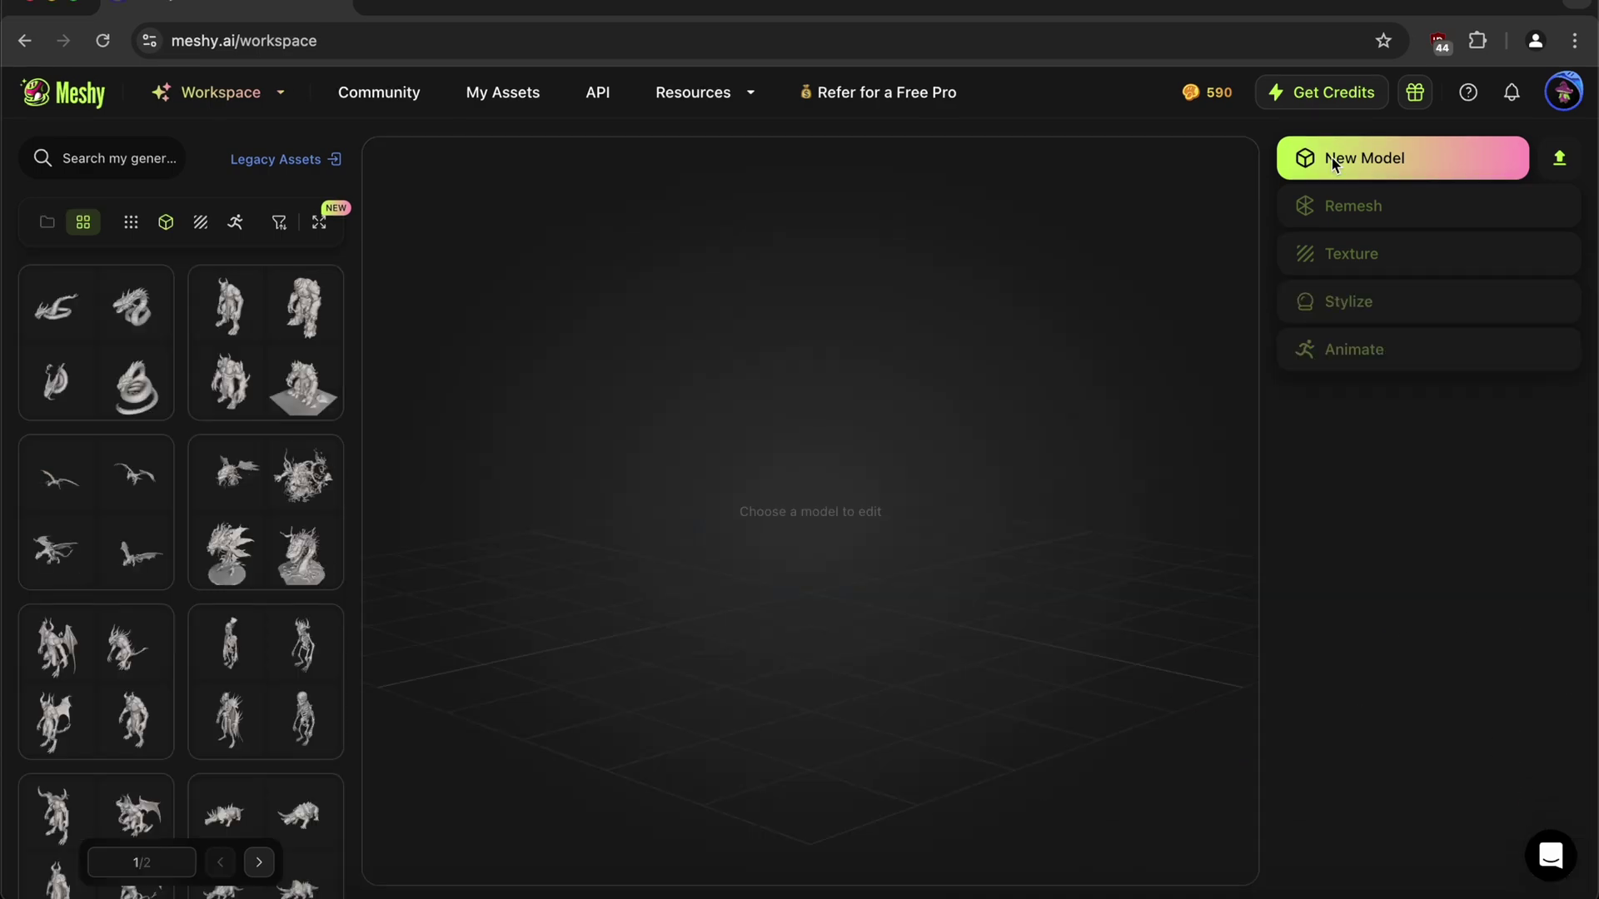
- Start a new Meshy model and ask ChatGPT for a detailed main-character prompt of maximum 500 characters
{"action": "left_click", "coordinate": [1332, 158]}
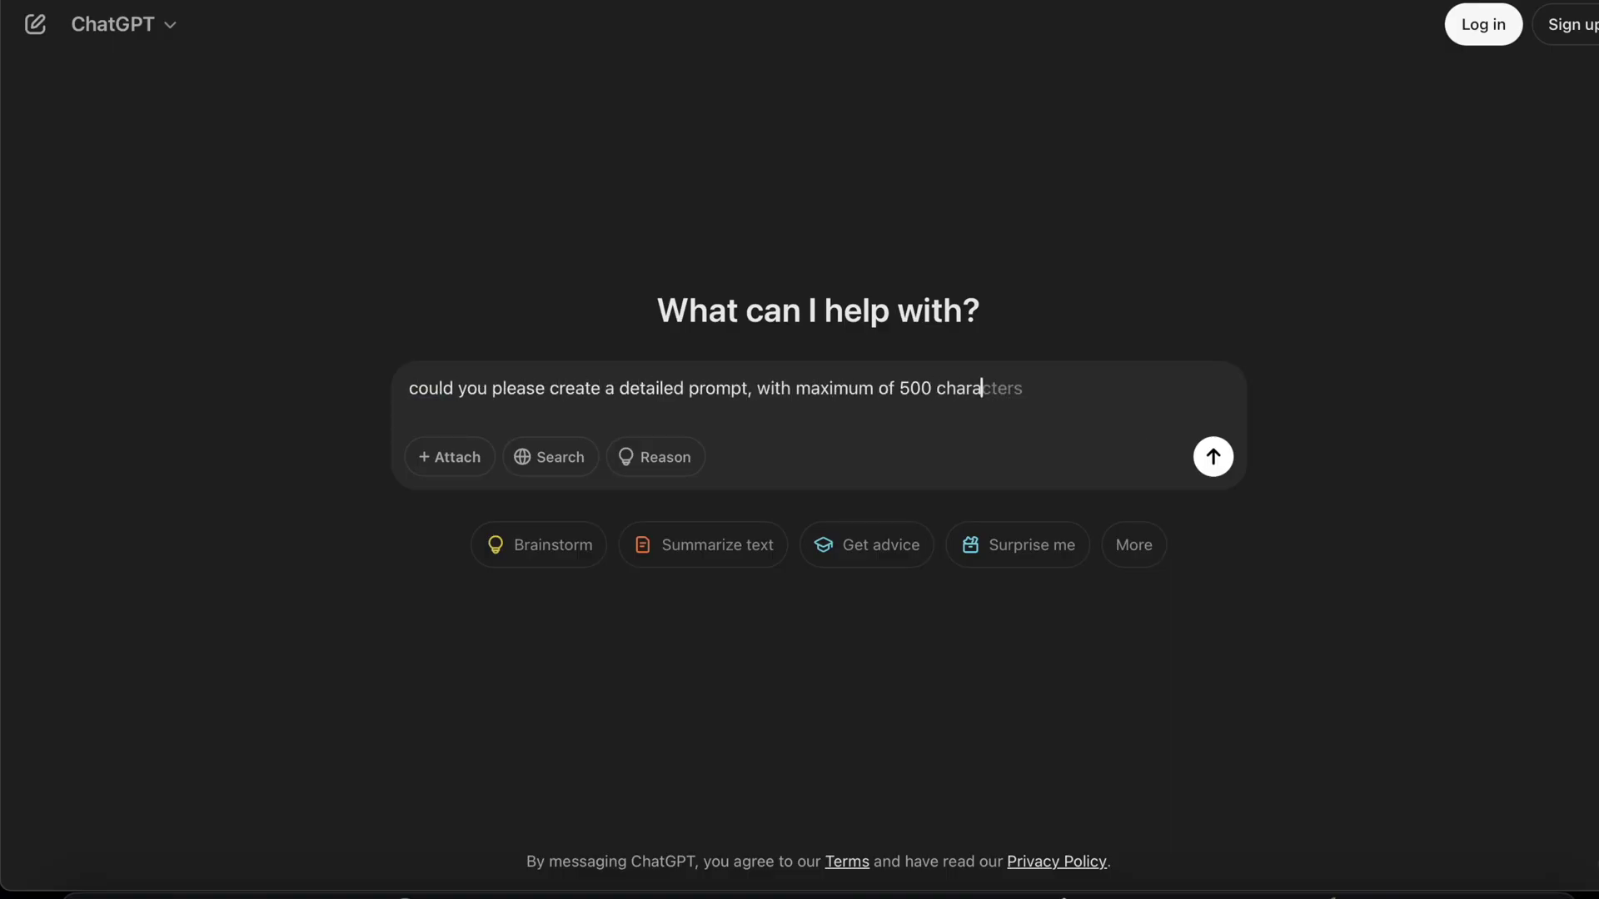
{"action": "type", "text": "racter, for the main character"}
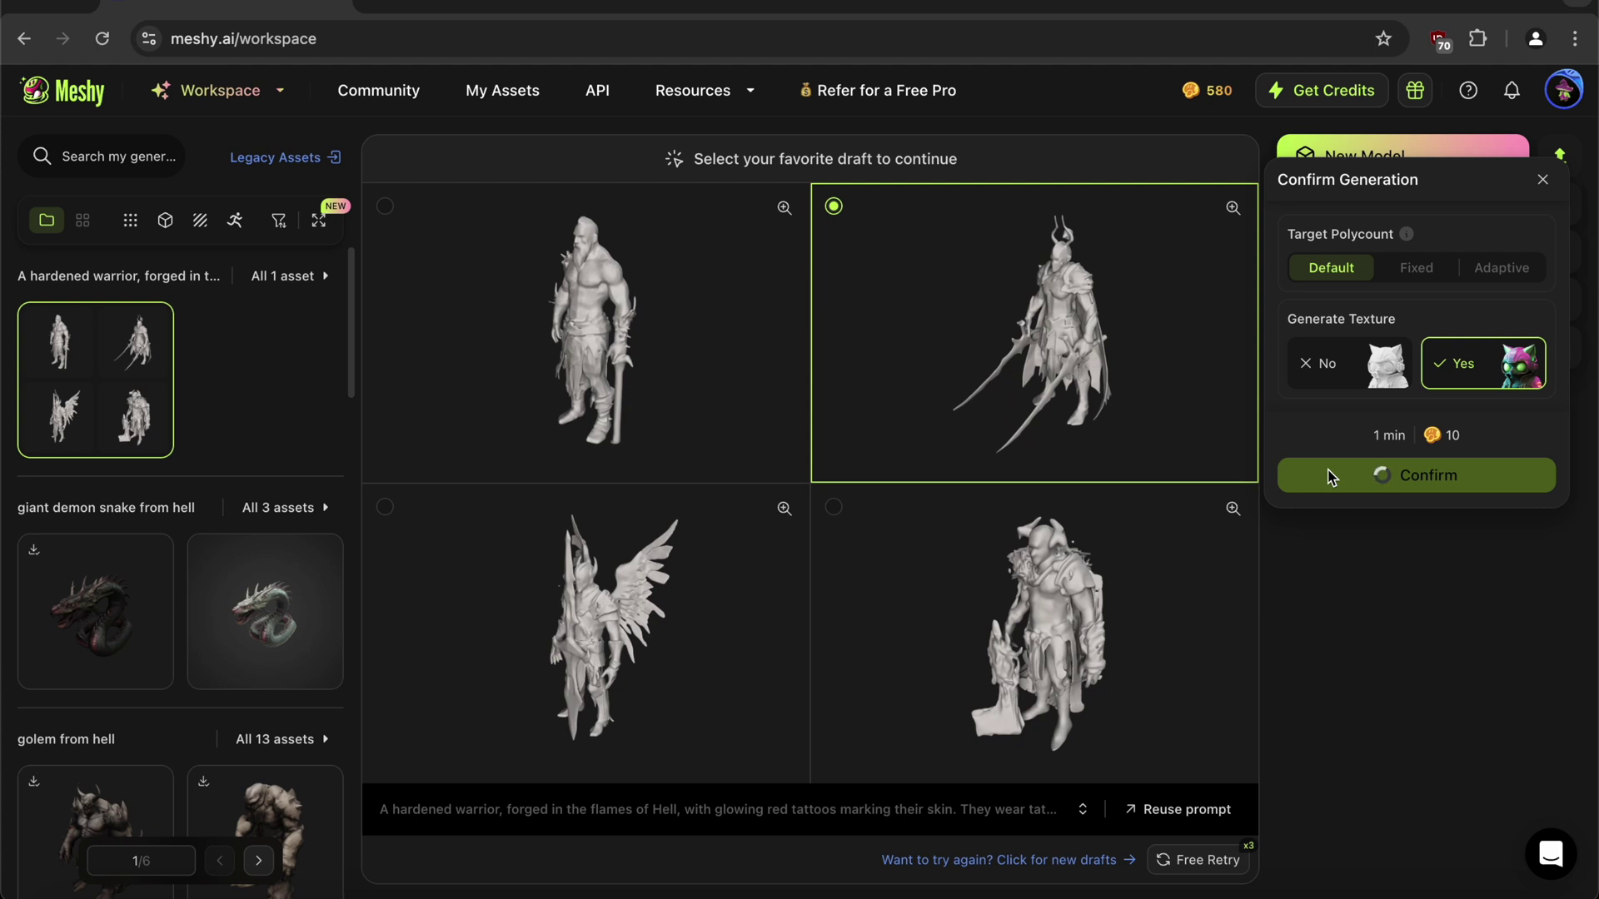
- Regenerate the hardened warrior drafts with a free retry and choose one of the new drafts
{"action": "left_click", "coordinate": [1178, 862]}
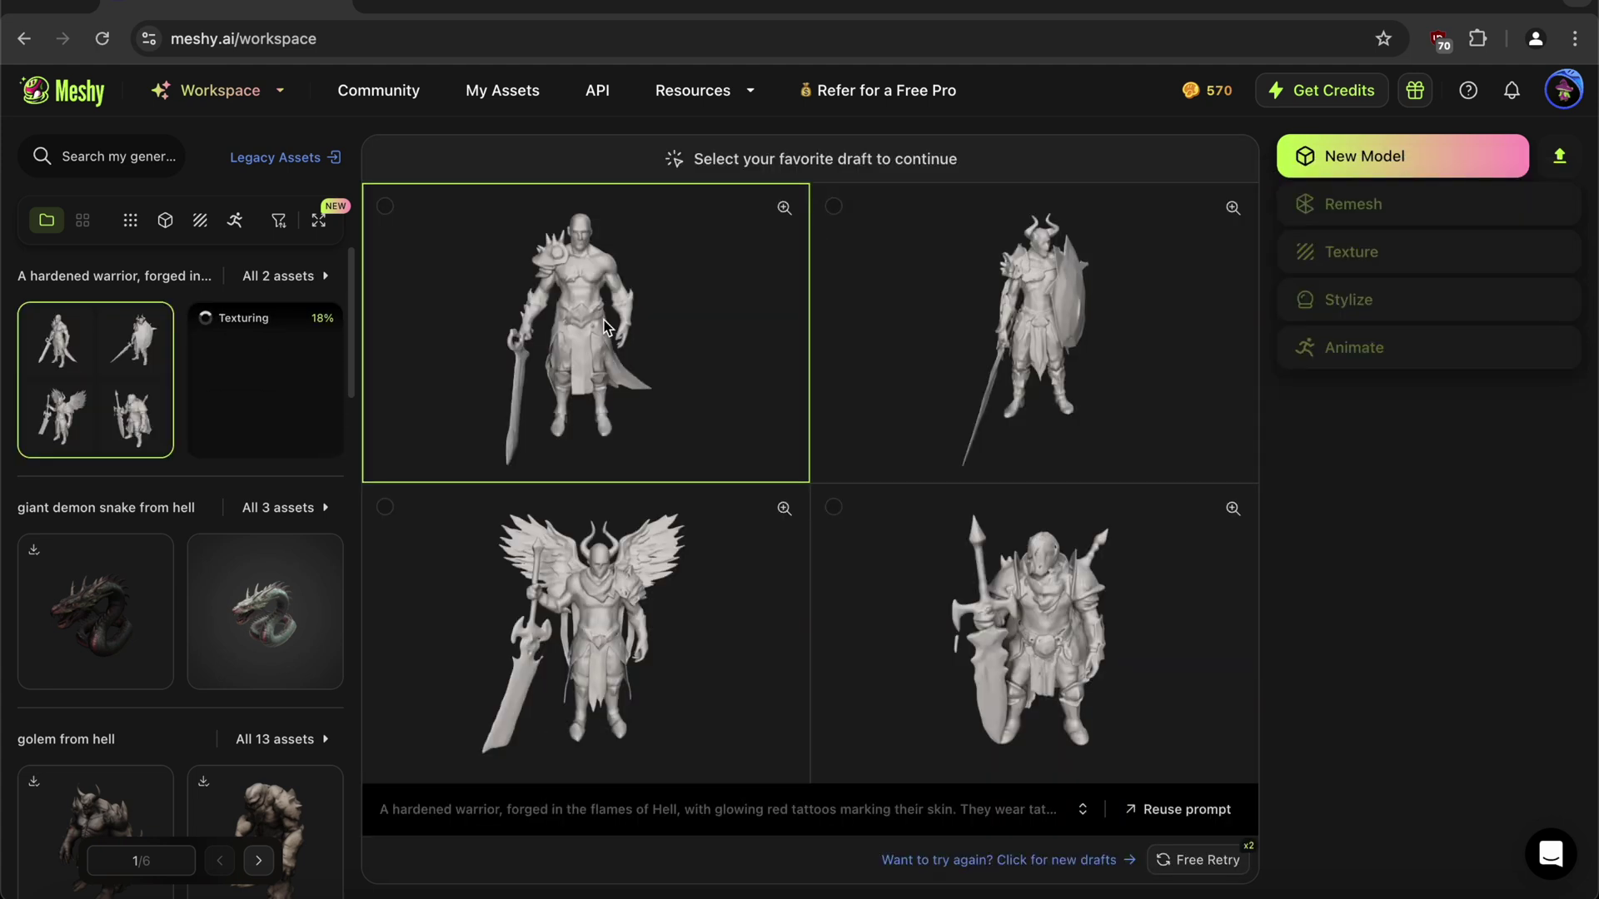
{"action": "left_click", "coordinate": [801, 401]}
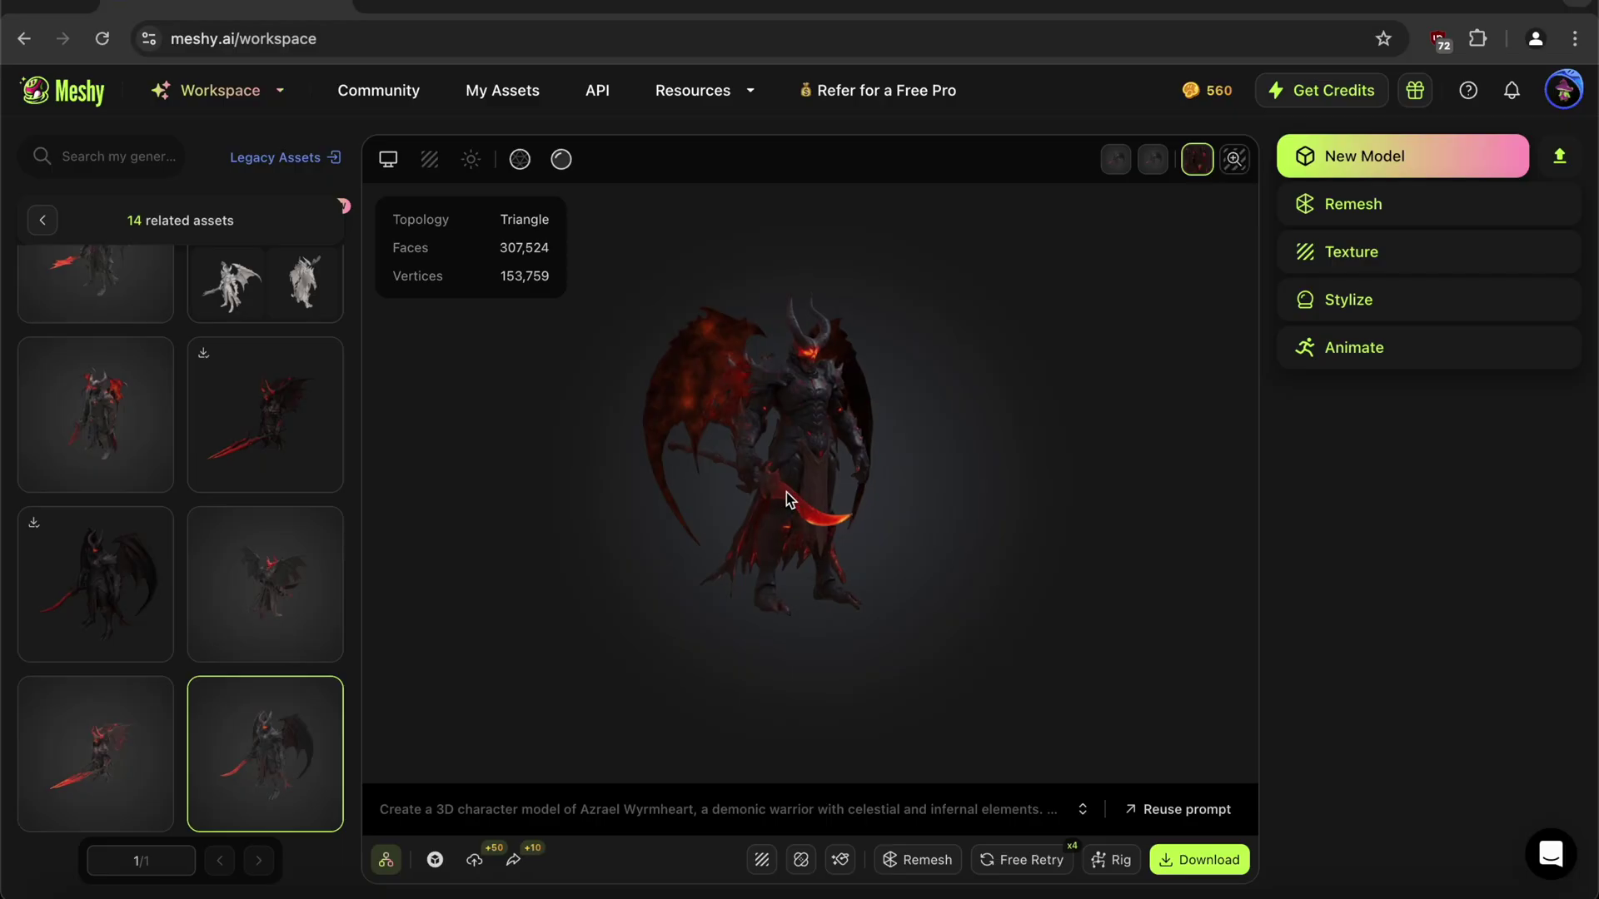
- Inspect the winged demonic warrior model from several angles and read its full generation prompt
{"action": "left_click_drag", "start_coordinate": [787, 492], "coordinate": [1017, 495]}
{"action": "left_click_drag", "start_coordinate": [800, 447], "coordinate": [1024, 492]}
{"action": "left_click", "coordinate": [700, 809]}
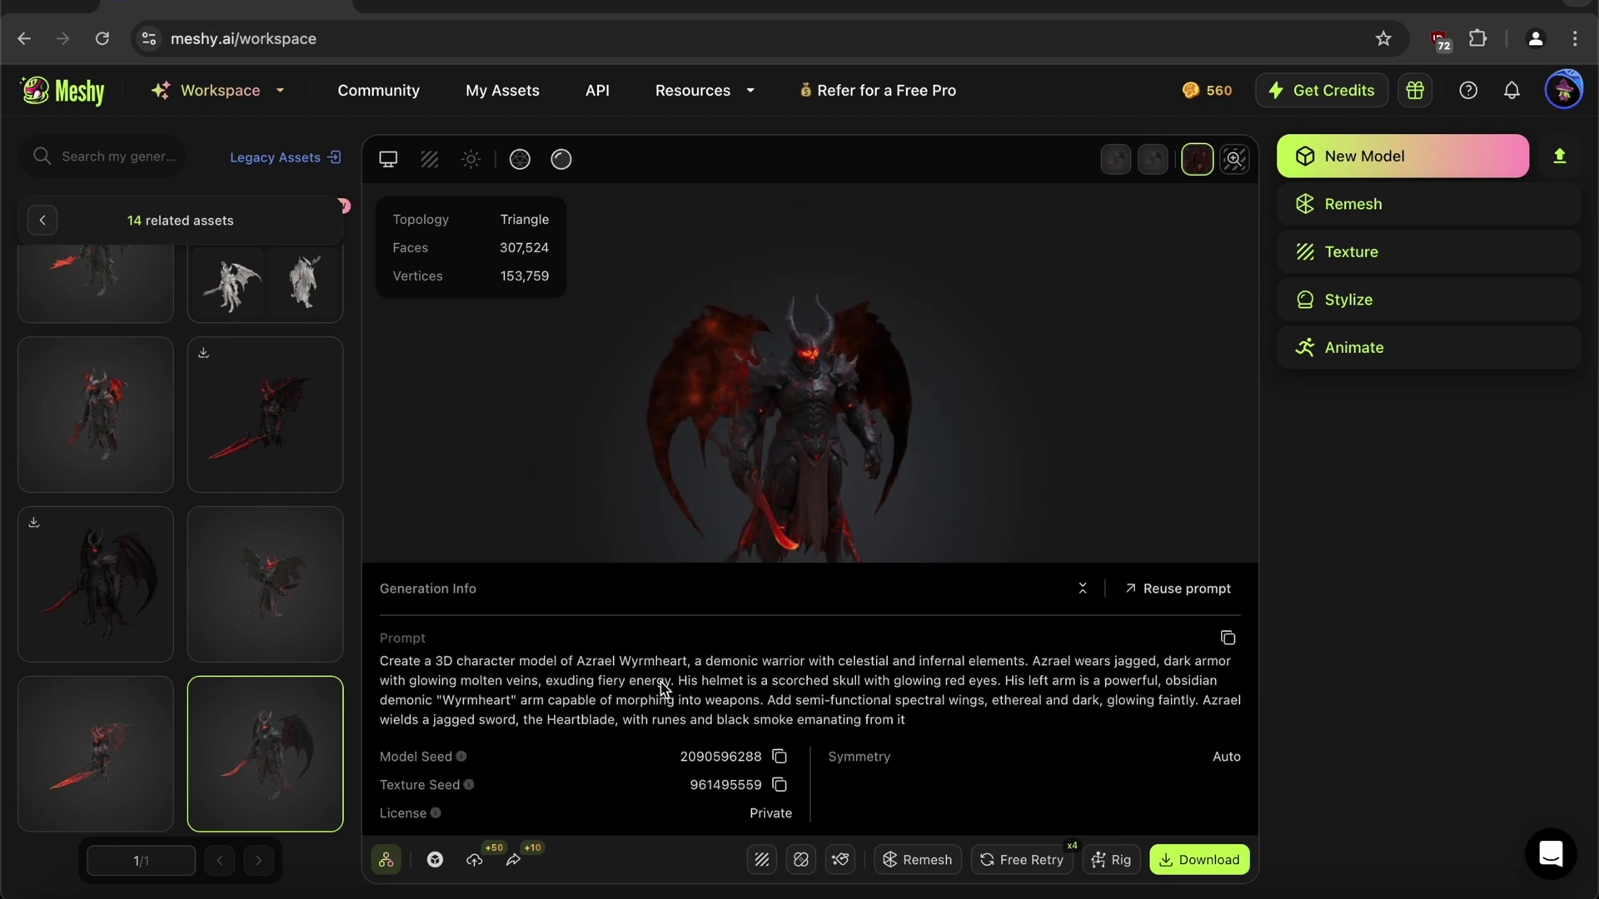
{"action": "left_click_drag", "start_coordinate": [386, 664], "coordinate": [918, 761]}
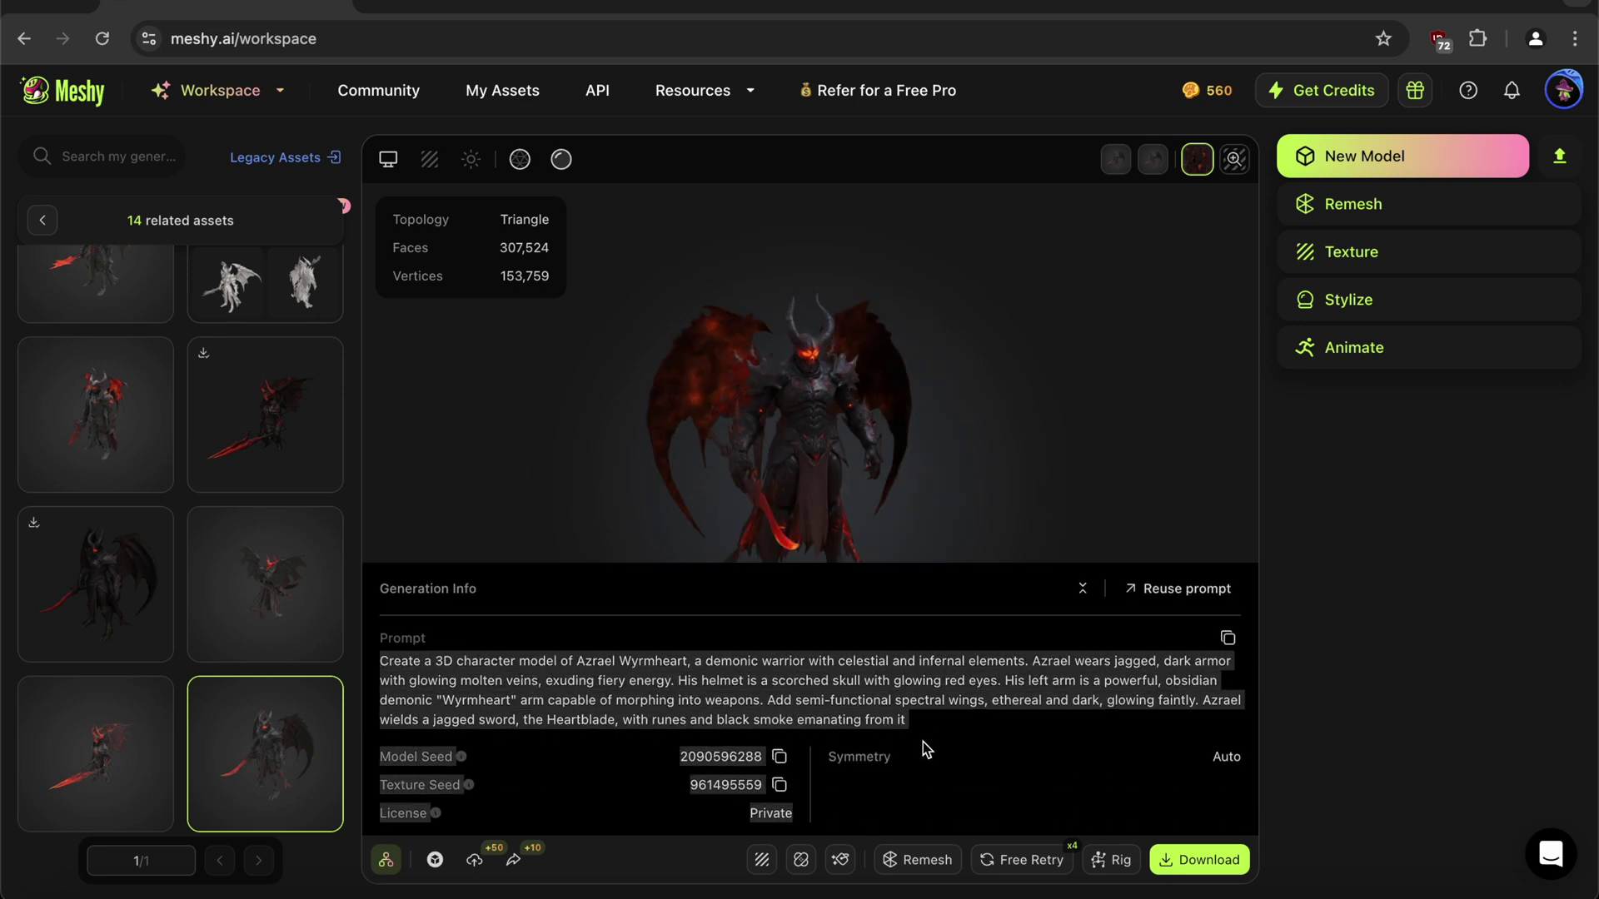
{"action": "left_click", "coordinate": [925, 742]}
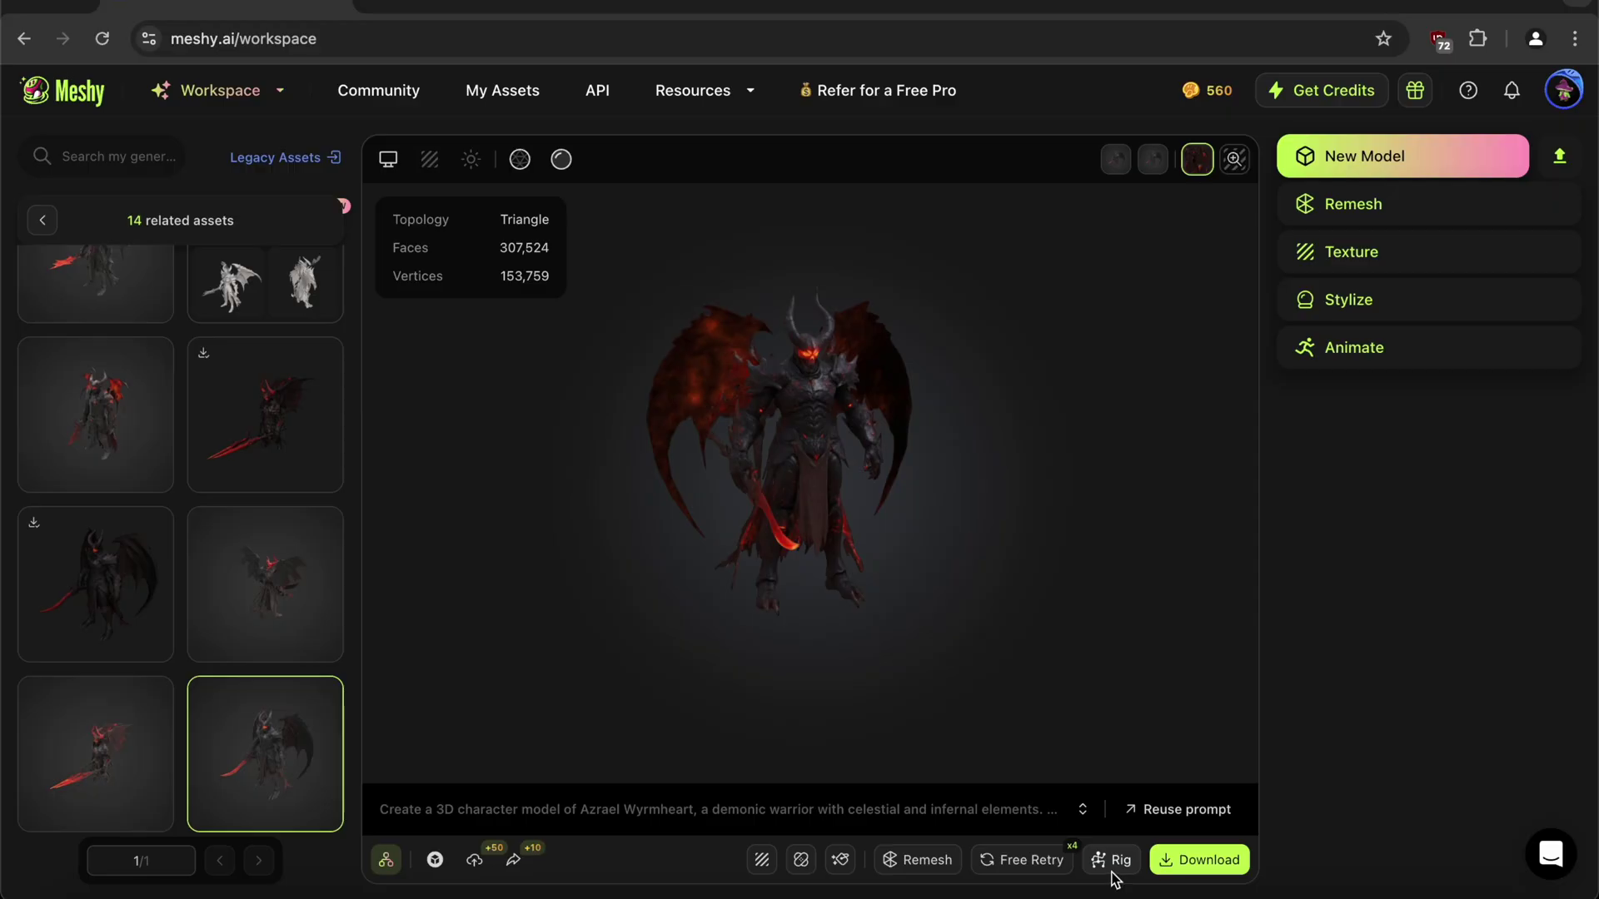
- Check the rigging character types for the demonic warrior, leave them, and open its remesh settings
{"action": "left_click", "coordinate": [1109, 862]}
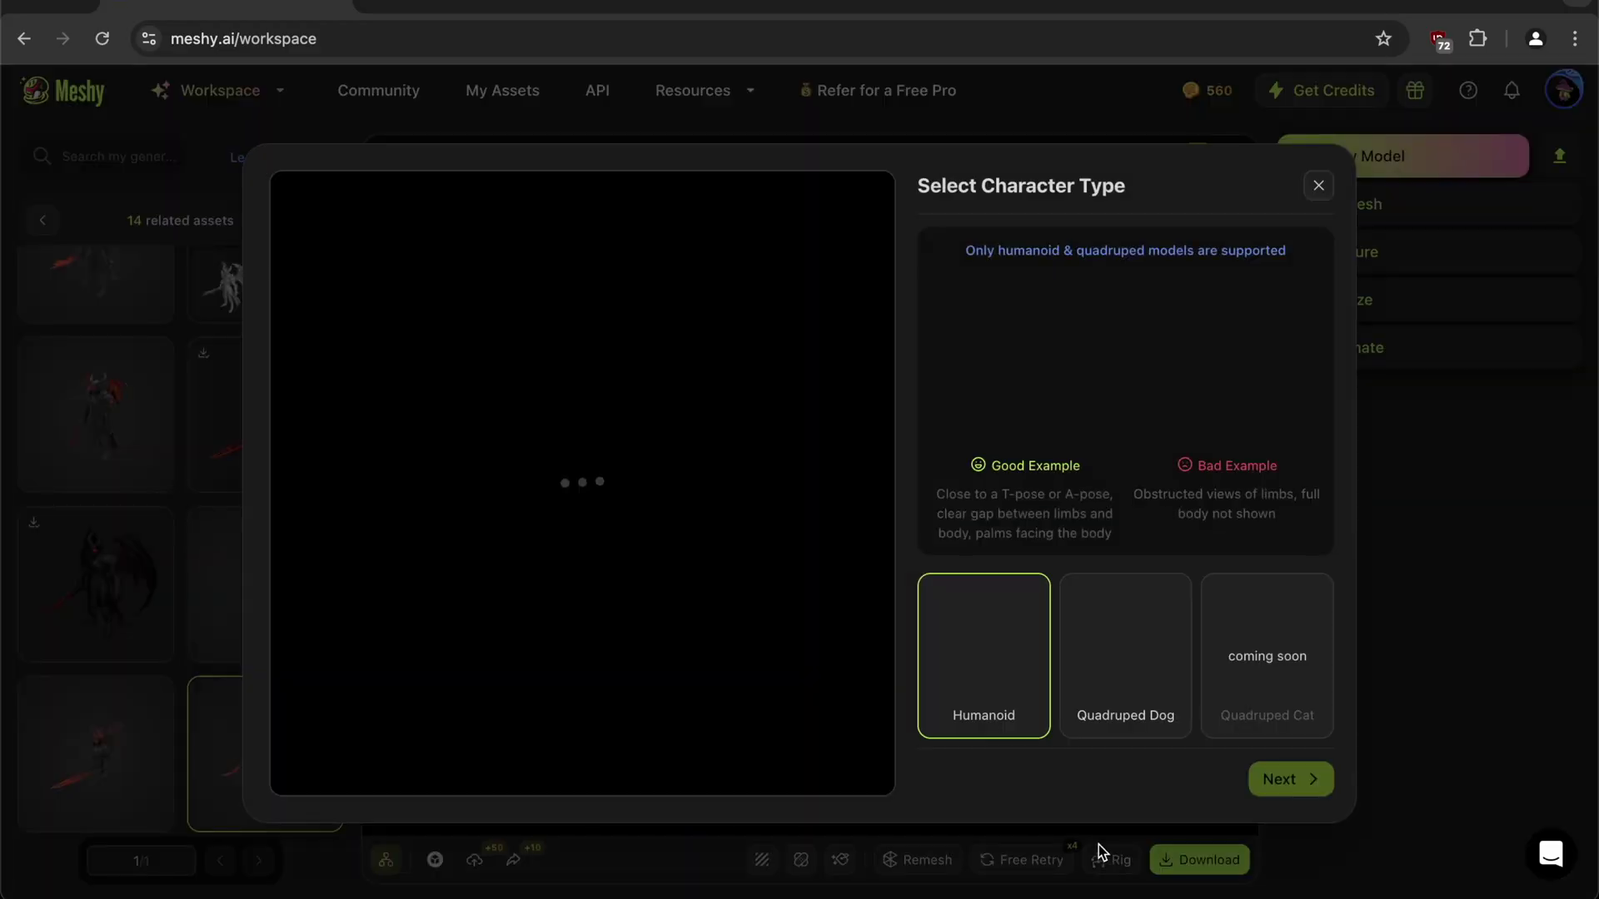
{"action": "key", "text": "Escape"}
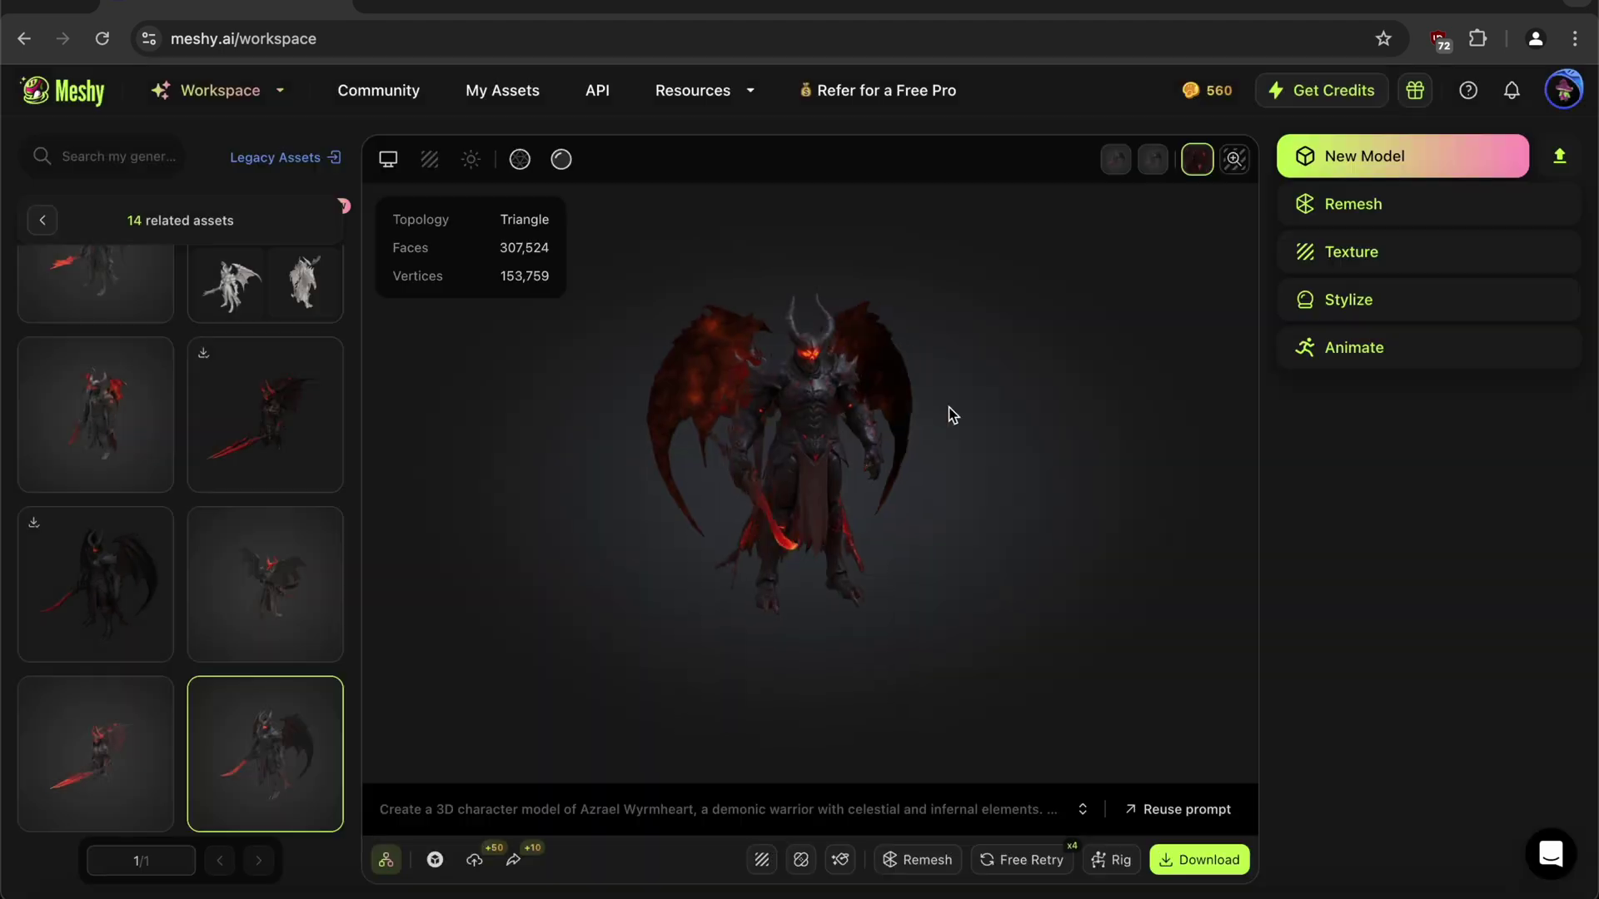
{"action": "left_click", "coordinate": [1354, 204]}
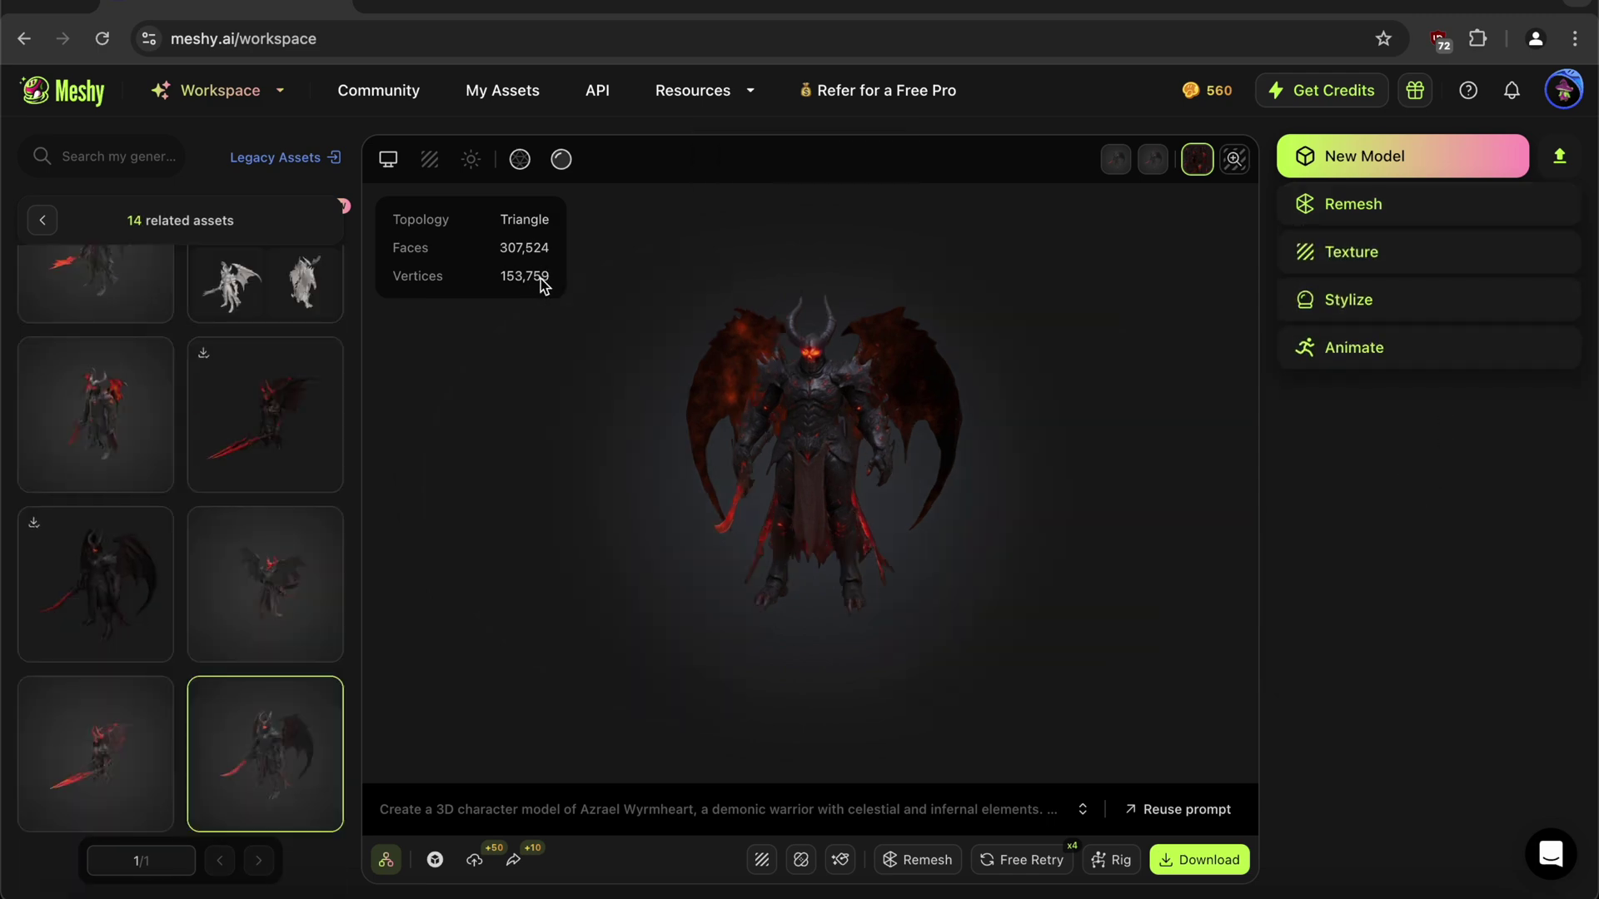
- Rig the demonic warrior as a Humanoid, adjusting its height and confirming the joint markers with symmetry on
{"action": "left_click", "coordinate": [1110, 859]}
{"action": "left_click", "coordinate": [1289, 774]}
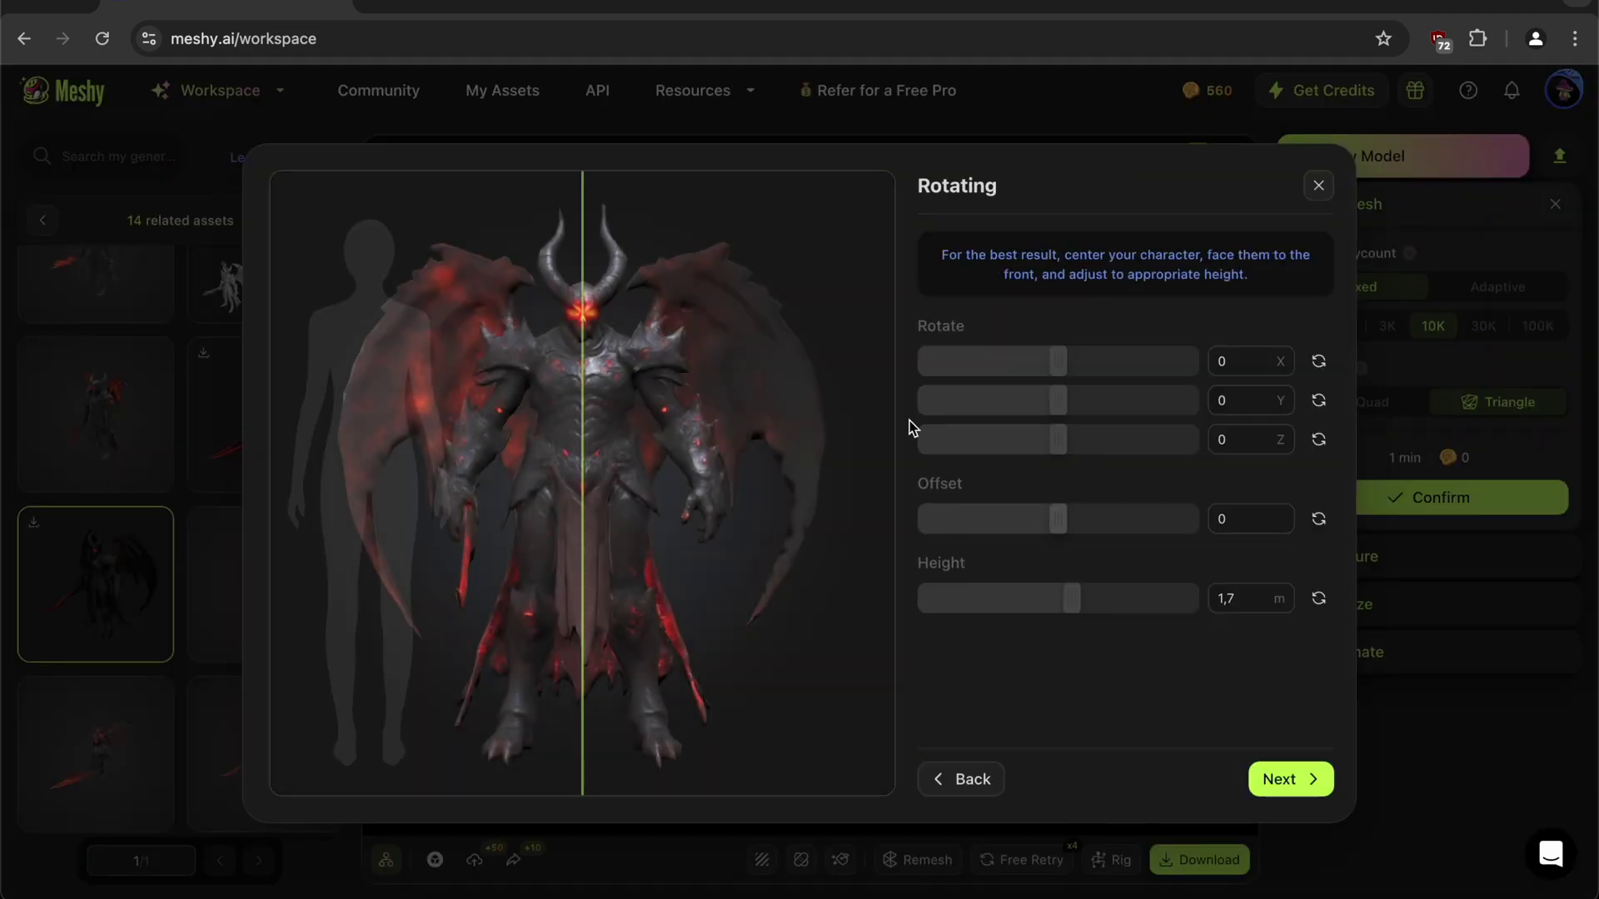
{"action": "left_click_drag", "start_coordinate": [1058, 598], "coordinate": [1088, 598]}
{"action": "left_click", "coordinate": [1290, 779]}
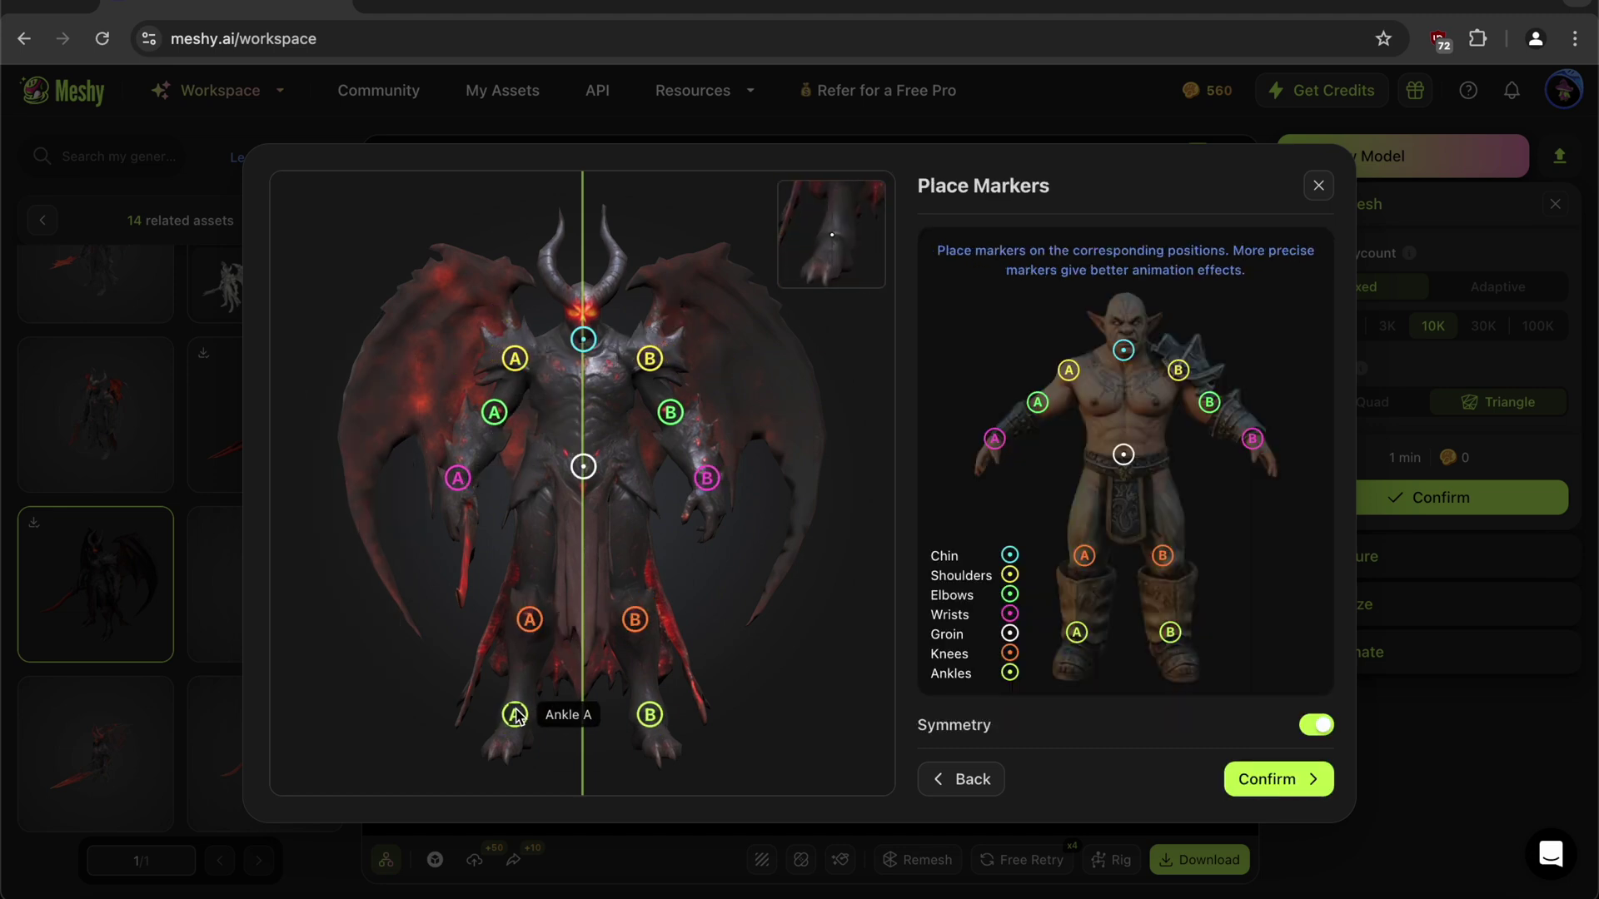
{"action": "left_click", "coordinate": [1304, 785]}
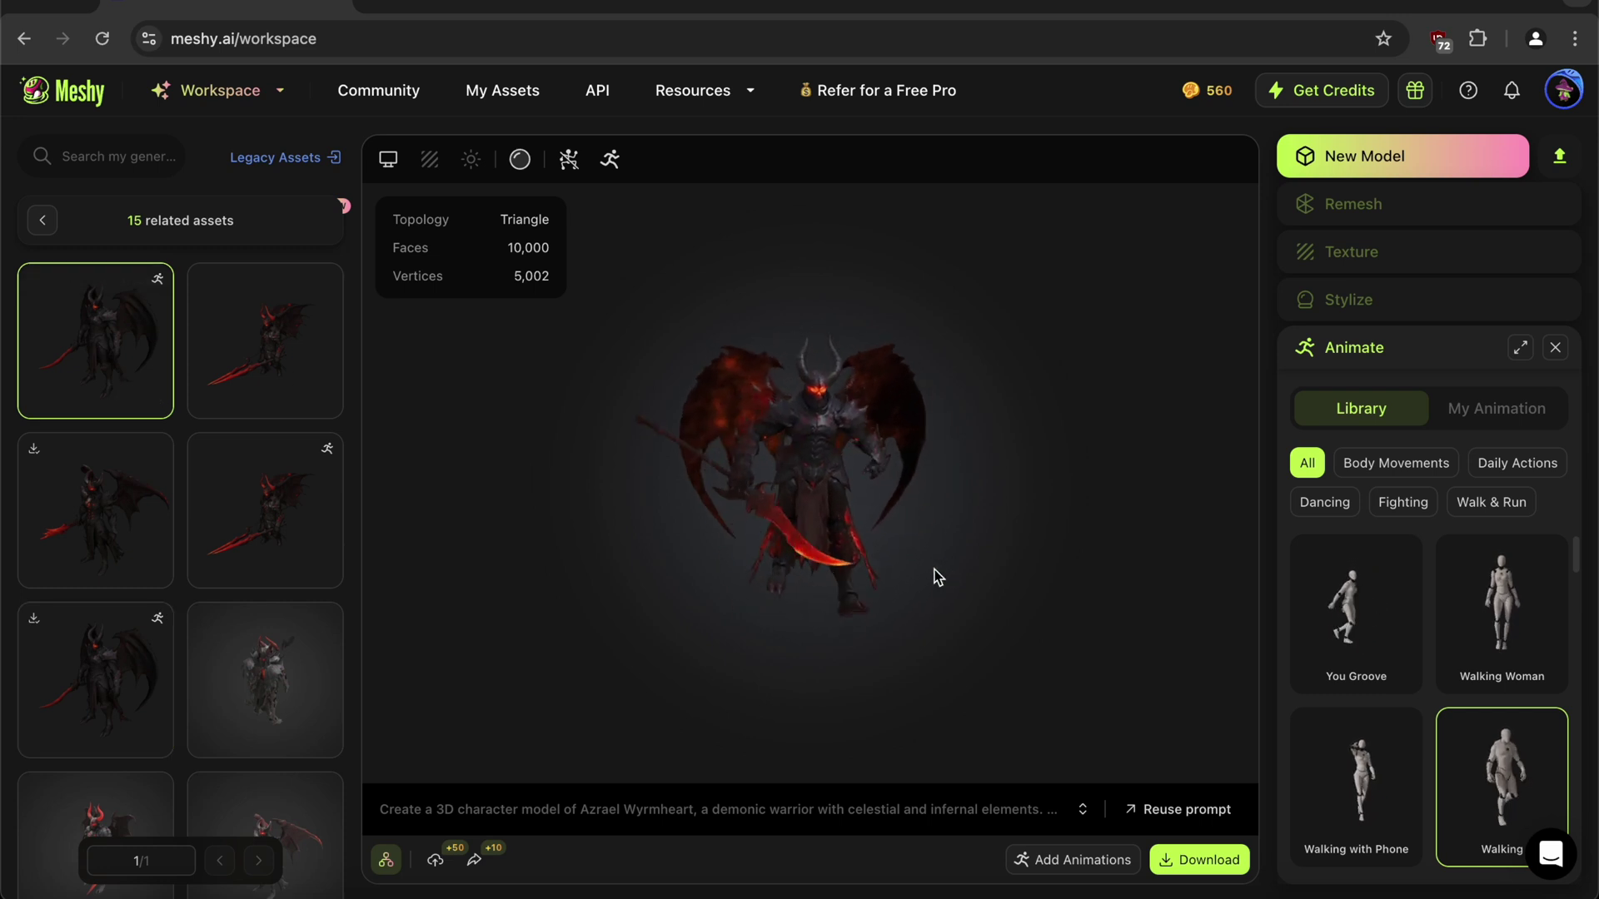
- Enlarge the animation library and look through all its motions for the rigged demonic warrior
{"action": "left_click", "coordinate": [1520, 347]}
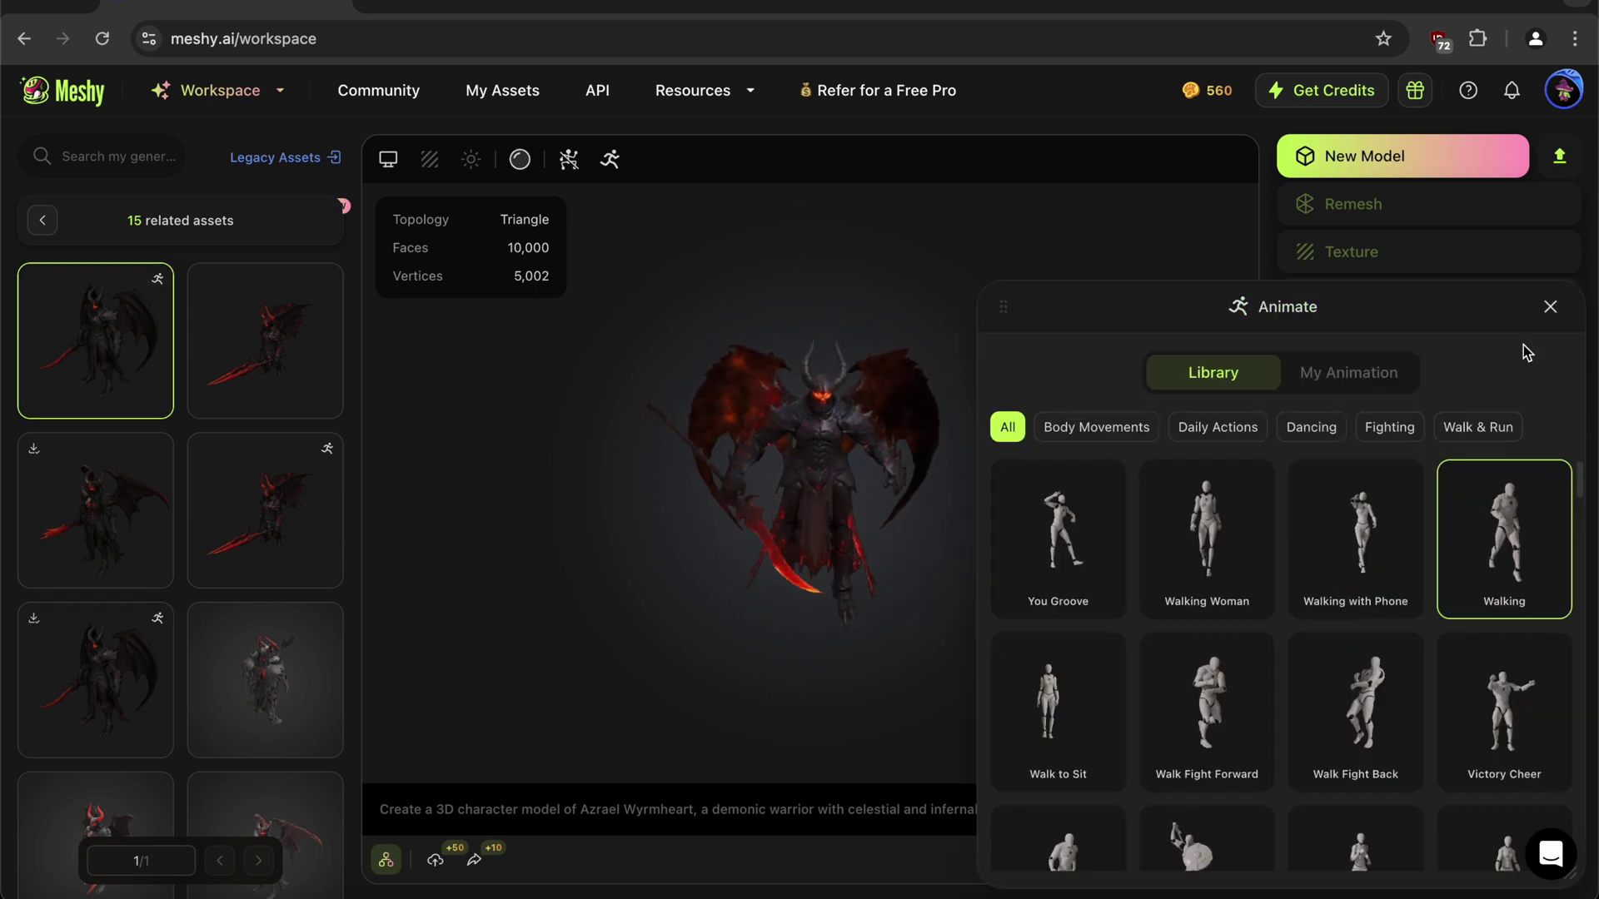
{"action": "scroll", "coordinate": [1341, 568], "scroll_direction": "down", "scroll_amount": 2}
{"action": "scroll", "coordinate": [1340, 568], "scroll_direction": "down", "scroll_amount": 10}
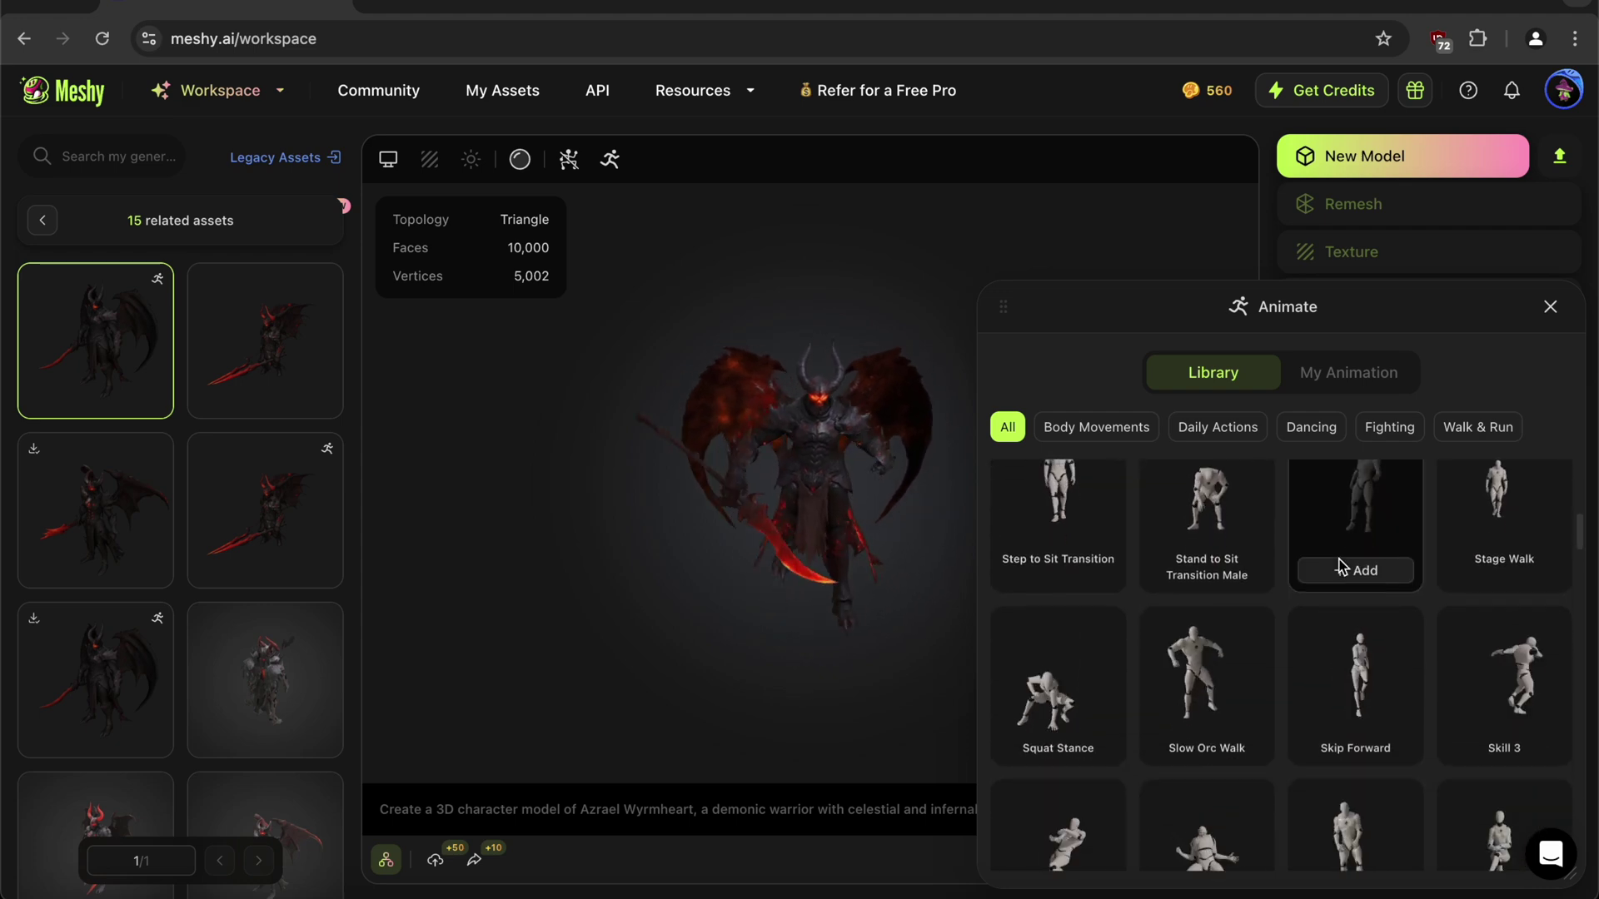
{"action": "scroll", "coordinate": [1341, 568], "scroll_direction": "down", "scroll_amount": 10}
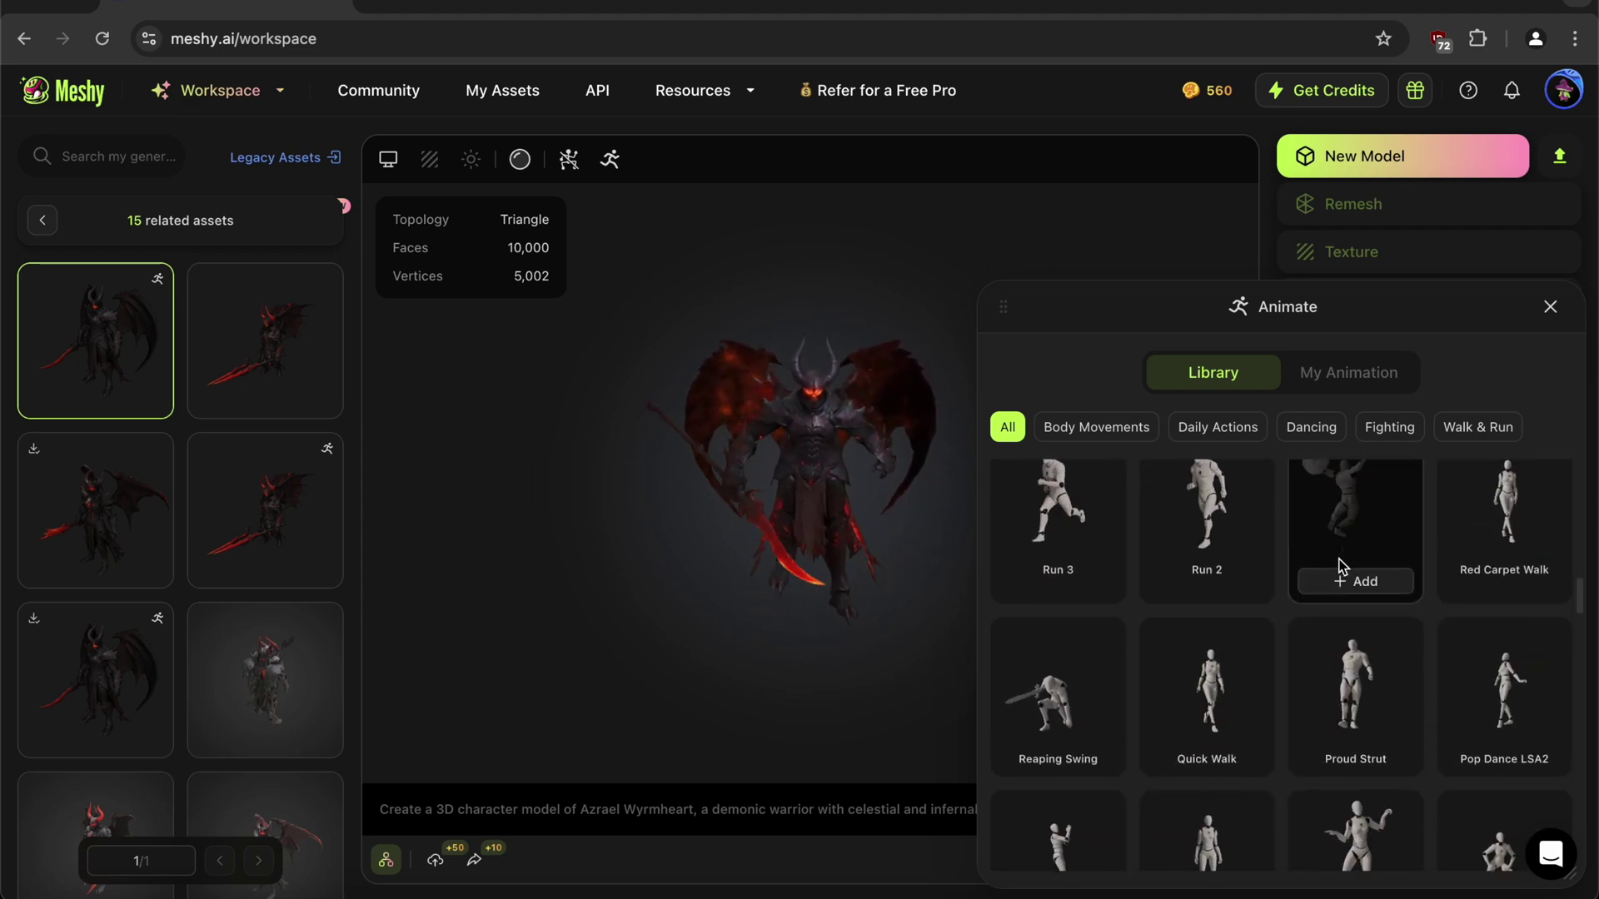
{"action": "scroll", "coordinate": [1343, 568], "scroll_direction": "down", "scroll_amount": 10}
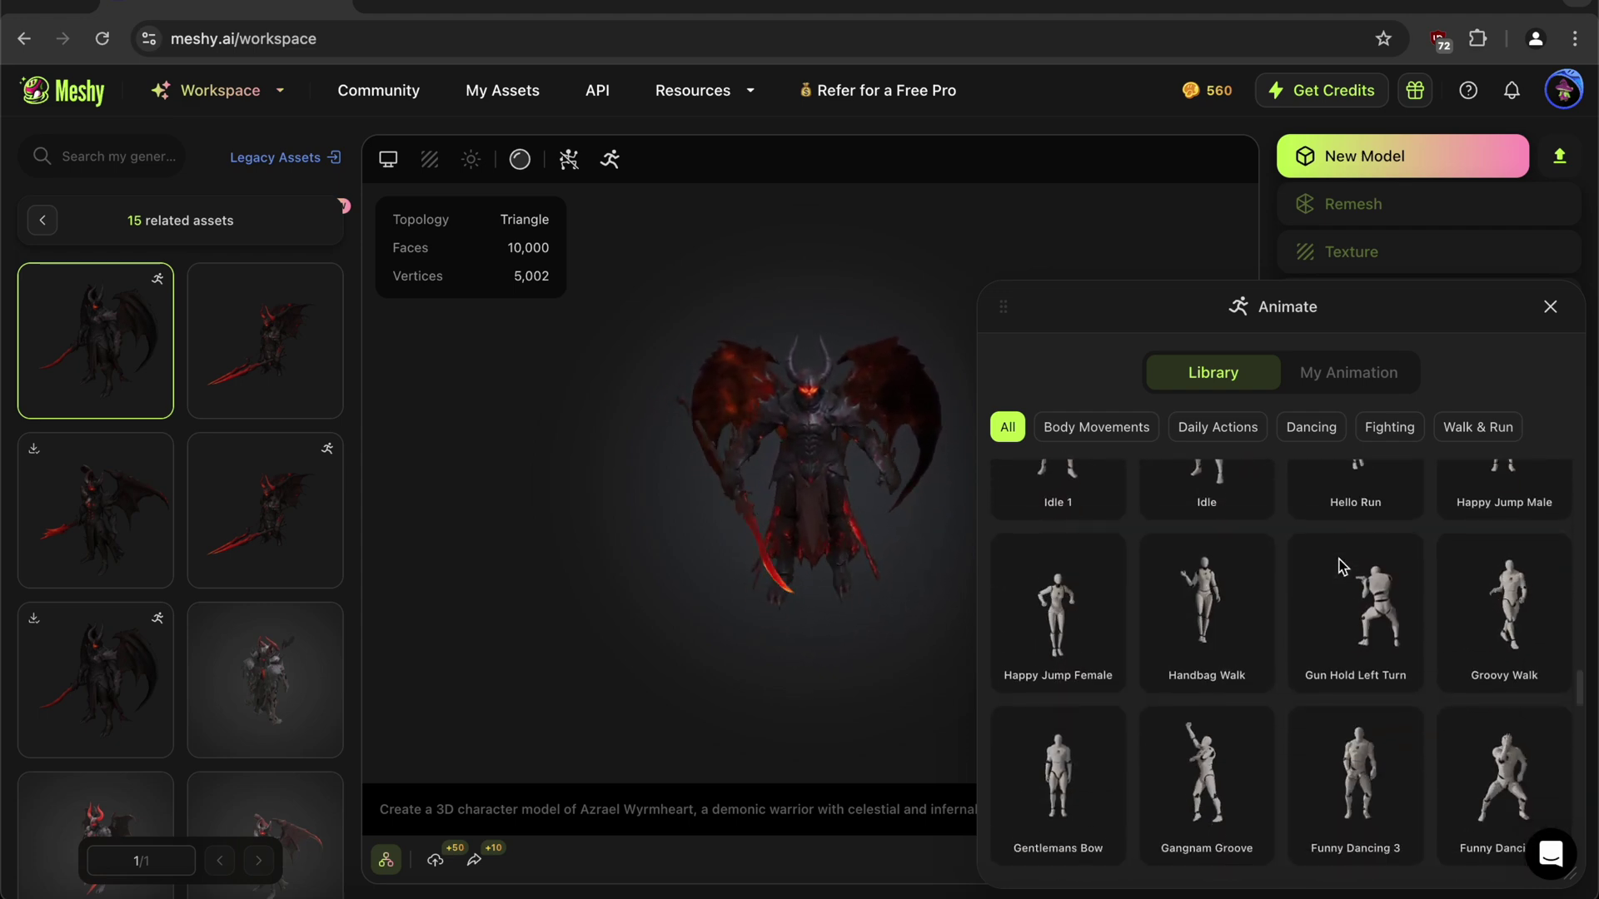
{"action": "left_click", "coordinate": [1343, 568]}
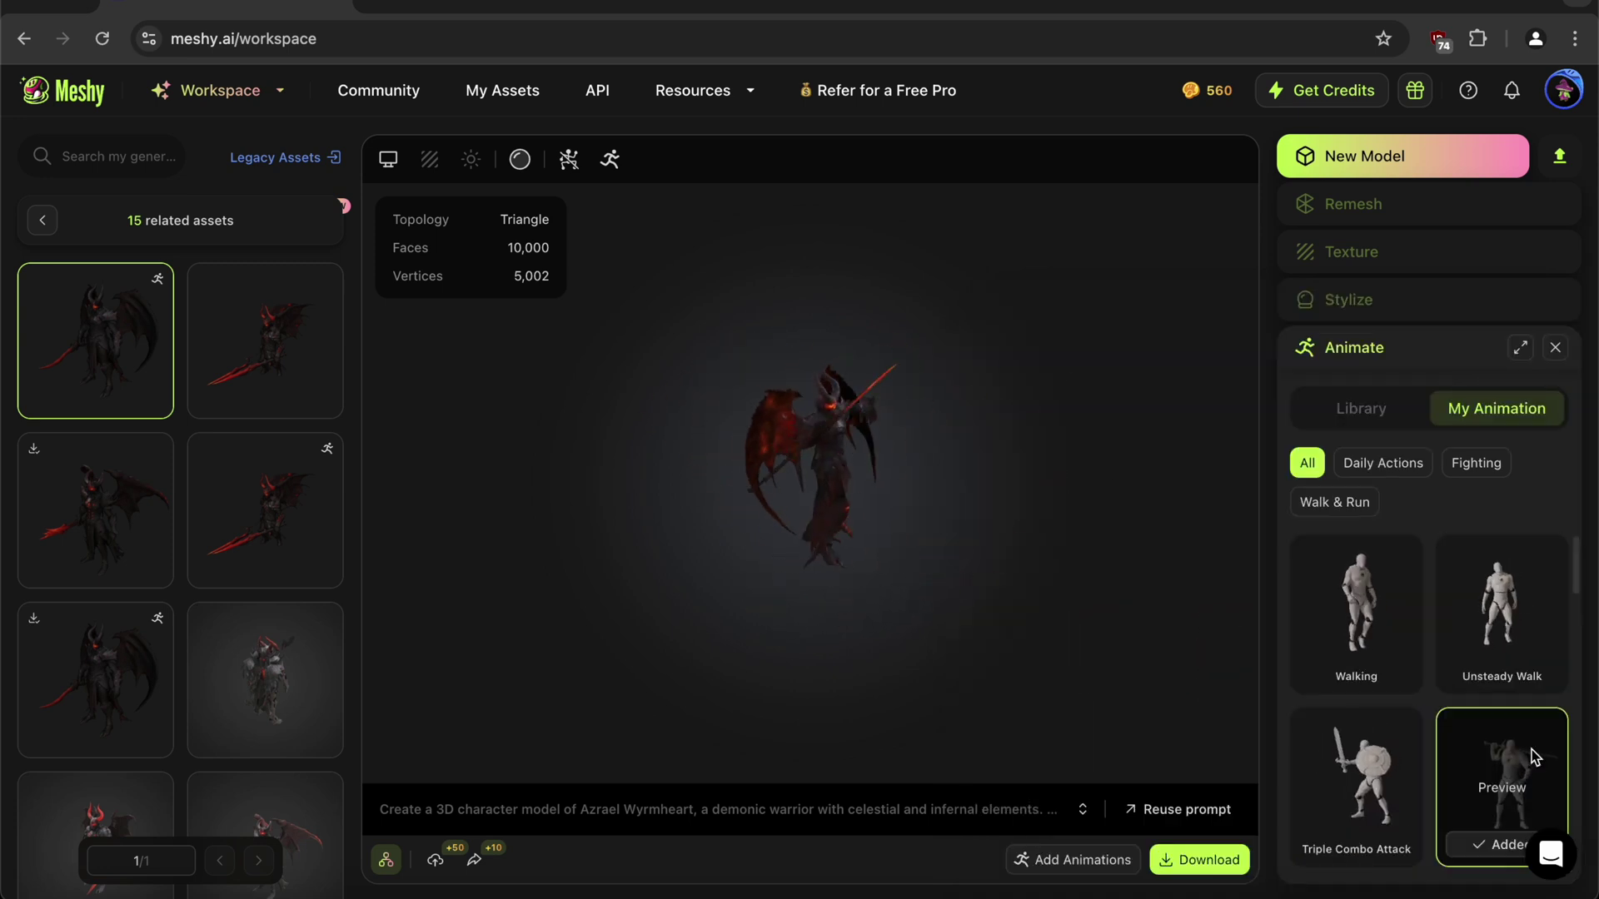
- Preview the added animations on the demonic warrior, including Left Slash, Double Combo Attack, Dead and Jump Attack
{"action": "scroll", "coordinate": [1532, 750], "scroll_direction": "down", "scroll_amount": 3}
{"action": "scroll", "coordinate": [1466, 747], "scroll_direction": "down", "scroll_amount": 3}
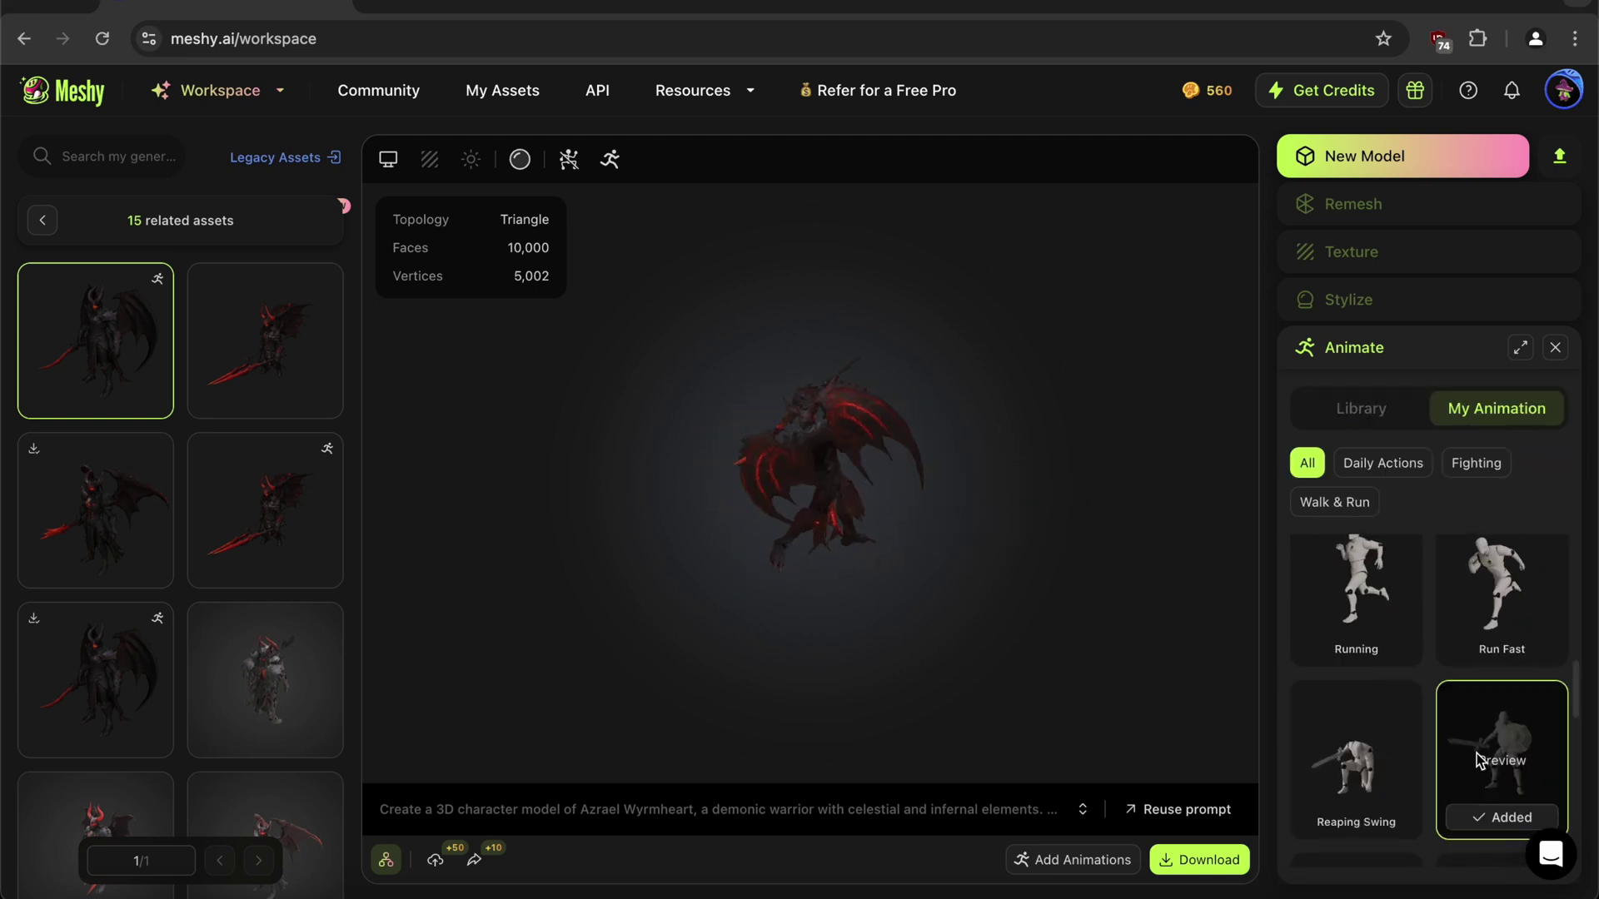
{"action": "scroll", "coordinate": [1501, 761], "scroll_direction": "down", "scroll_amount": 2}
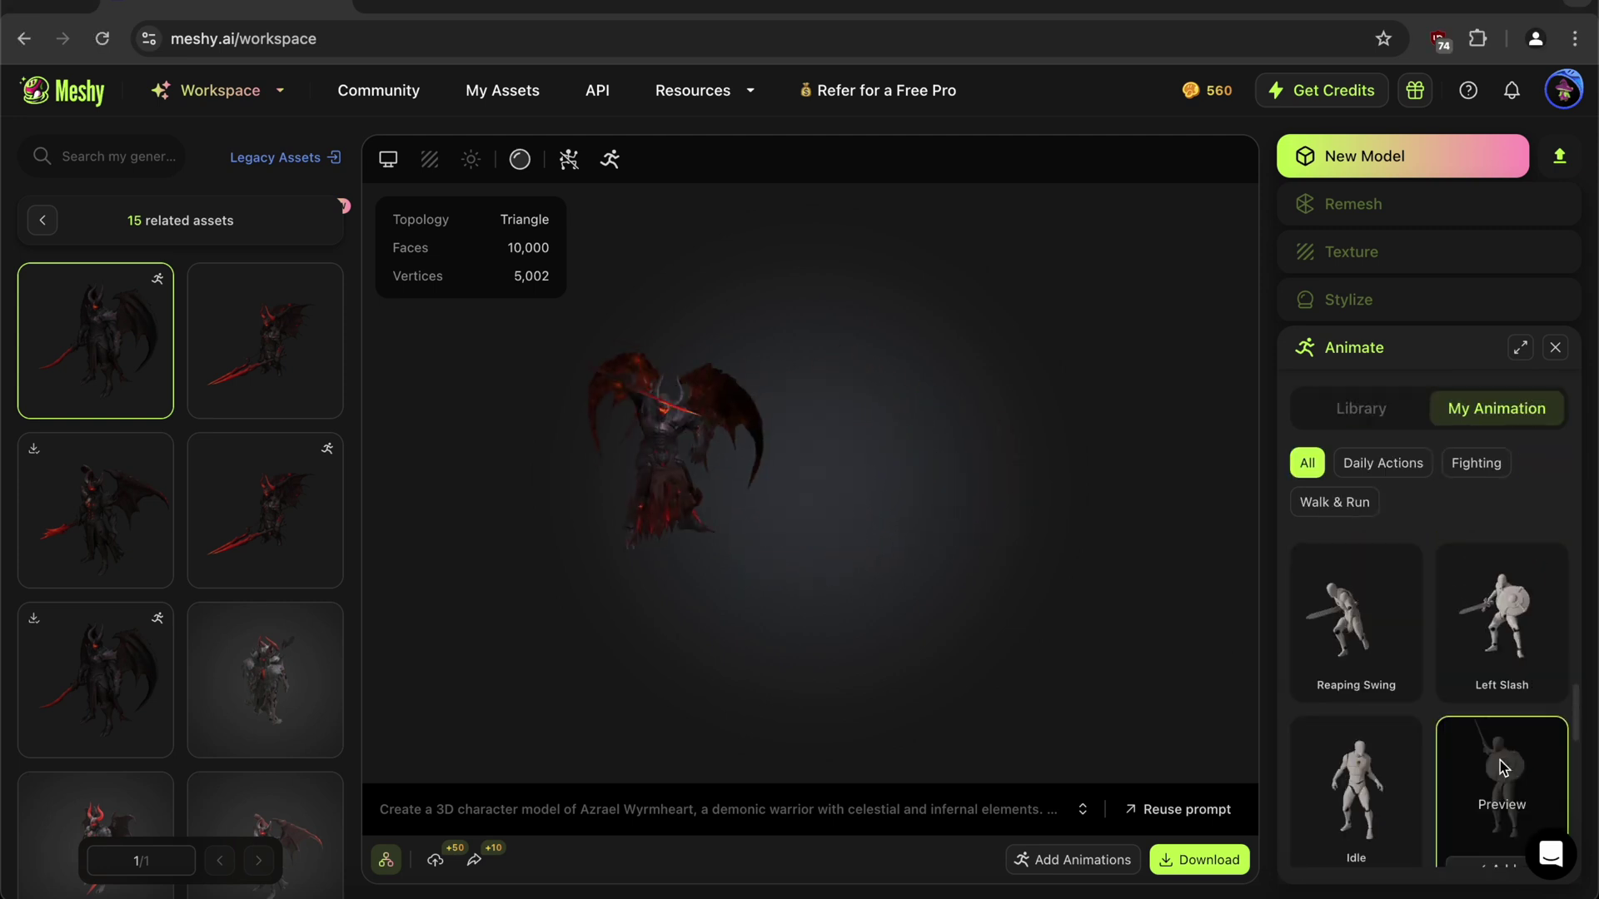
{"action": "scroll", "coordinate": [1355, 739], "scroll_direction": "down", "scroll_amount": 2}
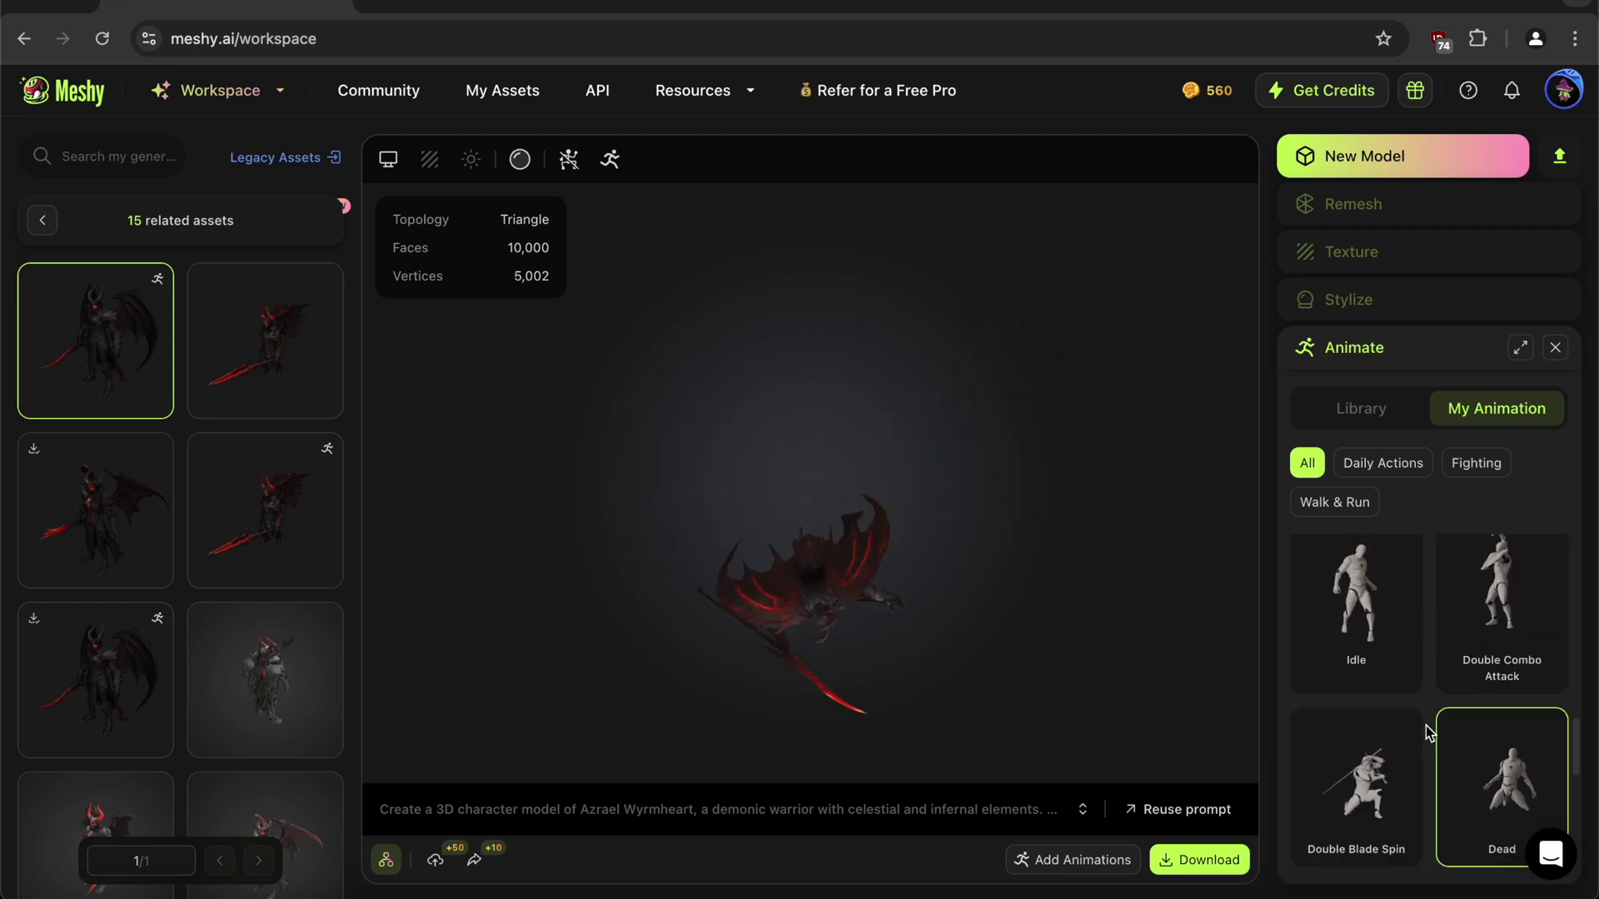
{"action": "scroll", "coordinate": [1490, 749], "scroll_direction": "down", "scroll_amount": 2}
{"action": "scroll", "coordinate": [1455, 673], "scroll_direction": "down", "scroll_amount": 2}
{"action": "left_click", "coordinate": [1386, 717]}
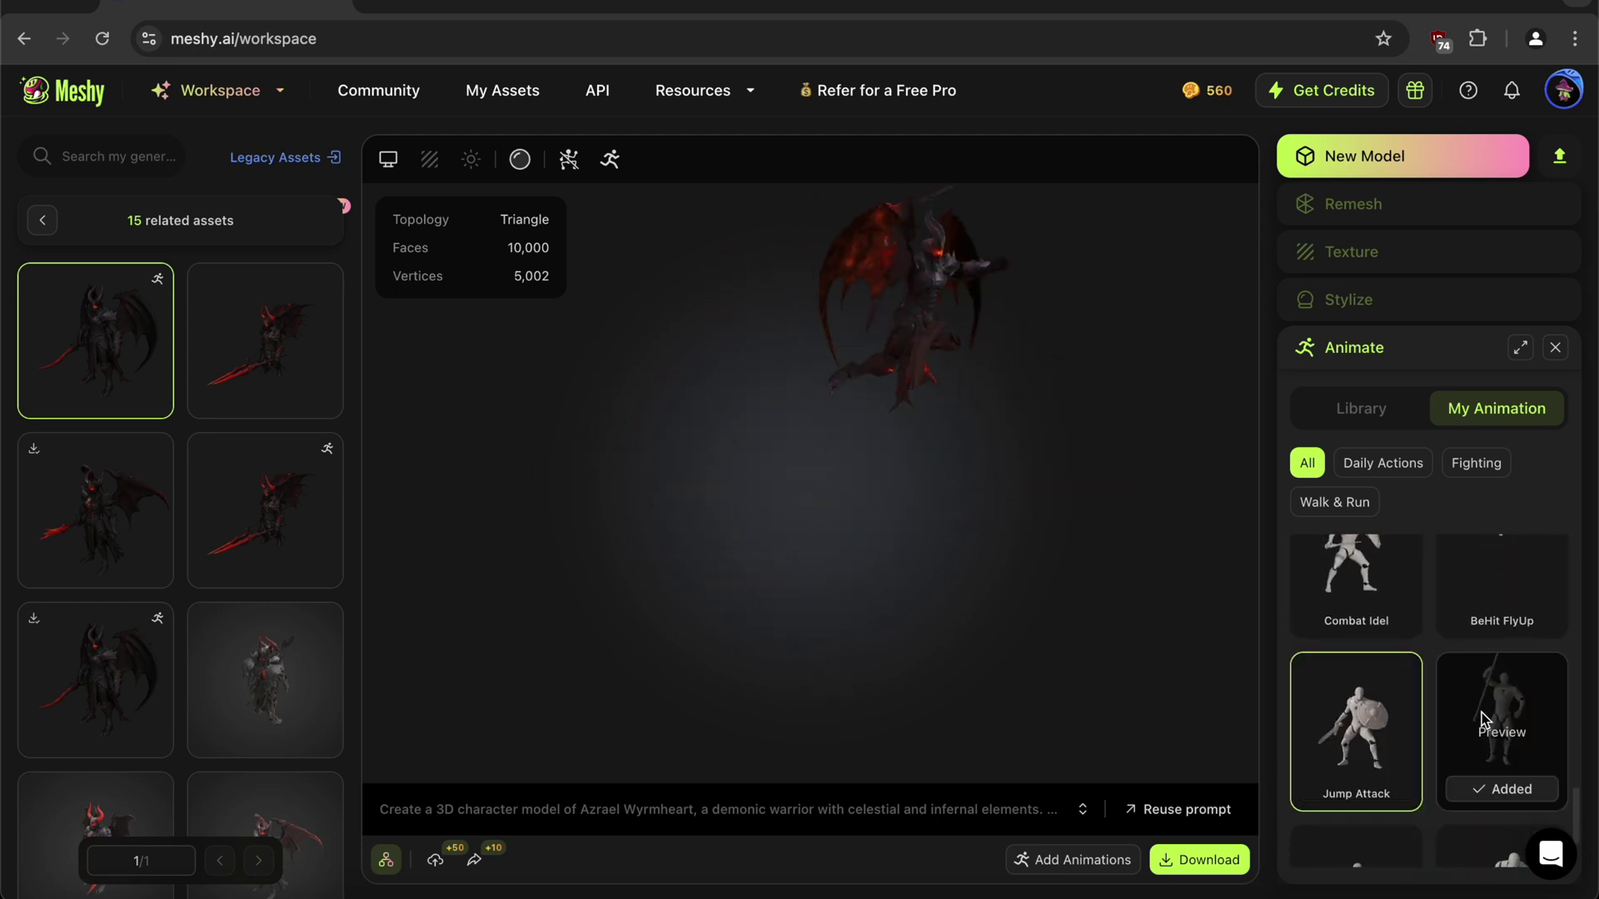
{"action": "scroll", "coordinate": [1487, 724], "scroll_direction": "down", "scroll_amount": 2}
{"action": "left_click", "coordinate": [1499, 741]}
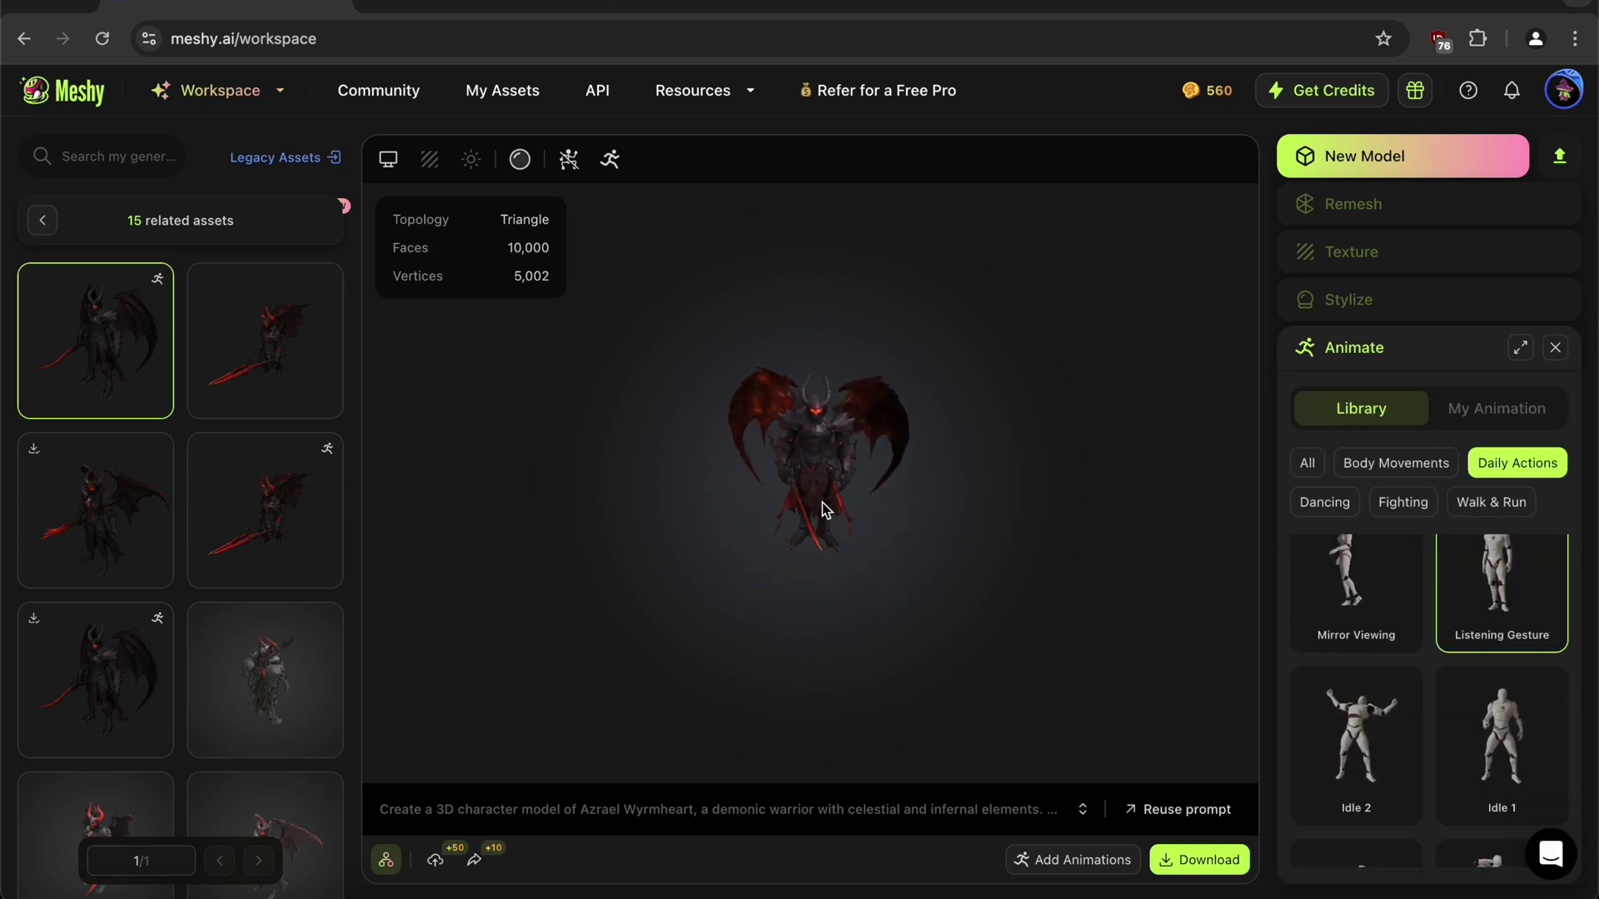
- Download the rigged demonic warrior in fbx format with all animations included
{"action": "left_click", "coordinate": [1191, 858]}
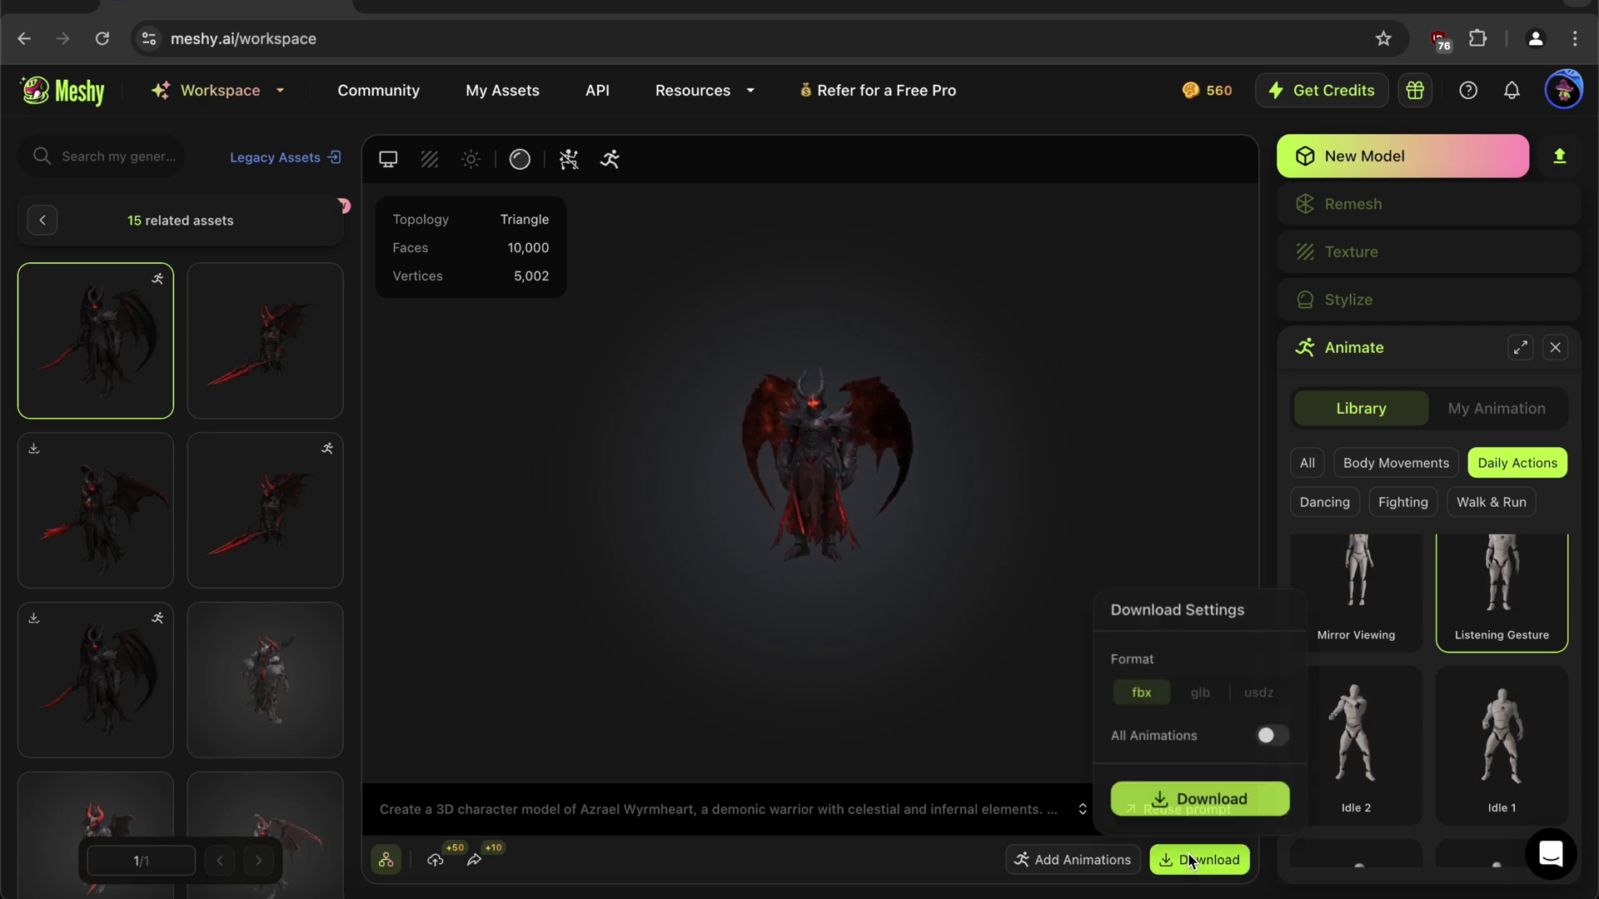
{"action": "left_click", "coordinate": [1268, 735]}
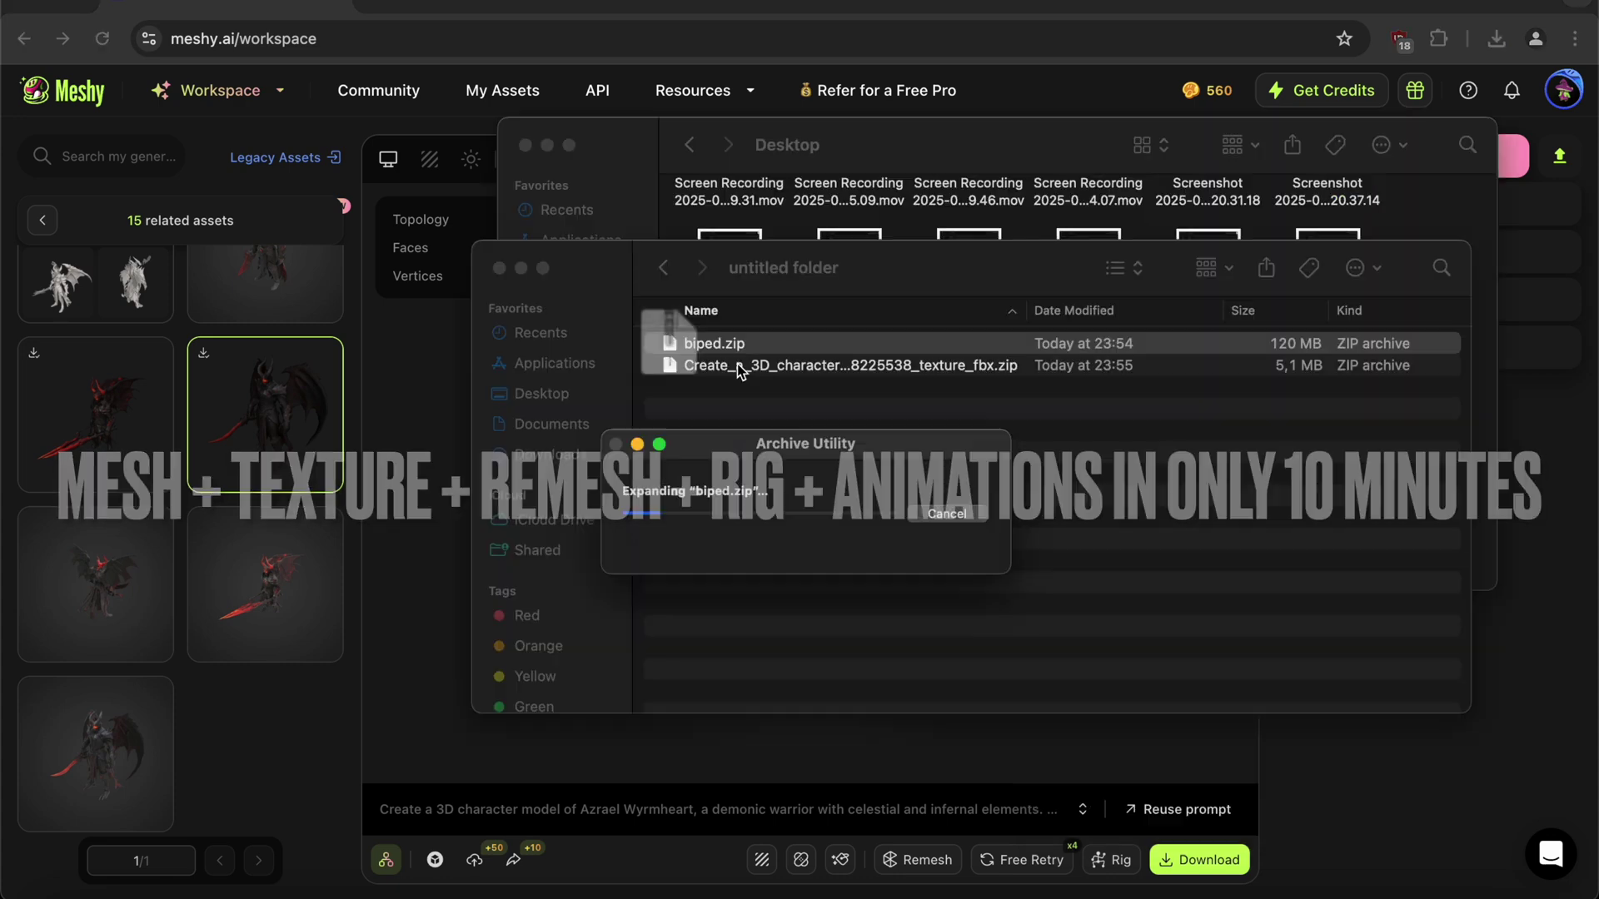
- Unpack the biped and texture_fbx archives and import both extracted folders into the Unity project's Assets
{"action": "left_click", "coordinate": [749, 388]}
{"action": "double_click", "coordinate": [750, 387]}
{"action": "left_click", "coordinate": [714, 344], "text": "super"}
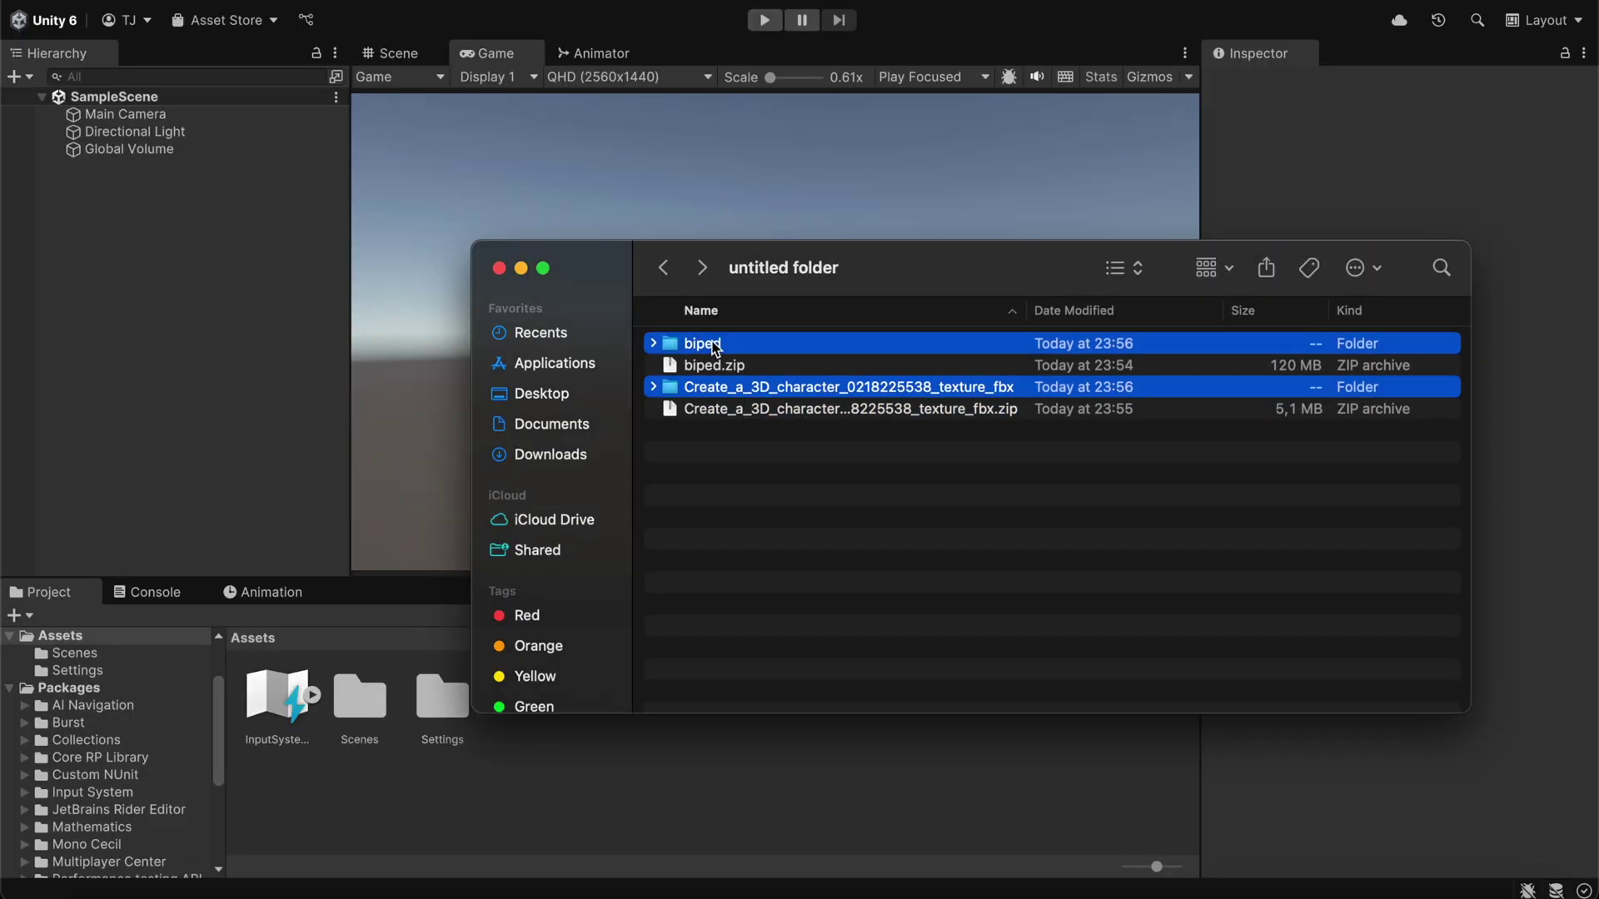
{"action": "left_click", "coordinate": [667, 738]}
- Create a material named Player in the imported texture_fbx folder and adjust its surface settings
{"action": "double_click", "coordinate": [356, 696]}
{"action": "right_click", "coordinate": [421, 717]}
{"action": "mouse_move", "coordinate": [453, 258]}
{"action": "left_click", "coordinate": [632, 433]}
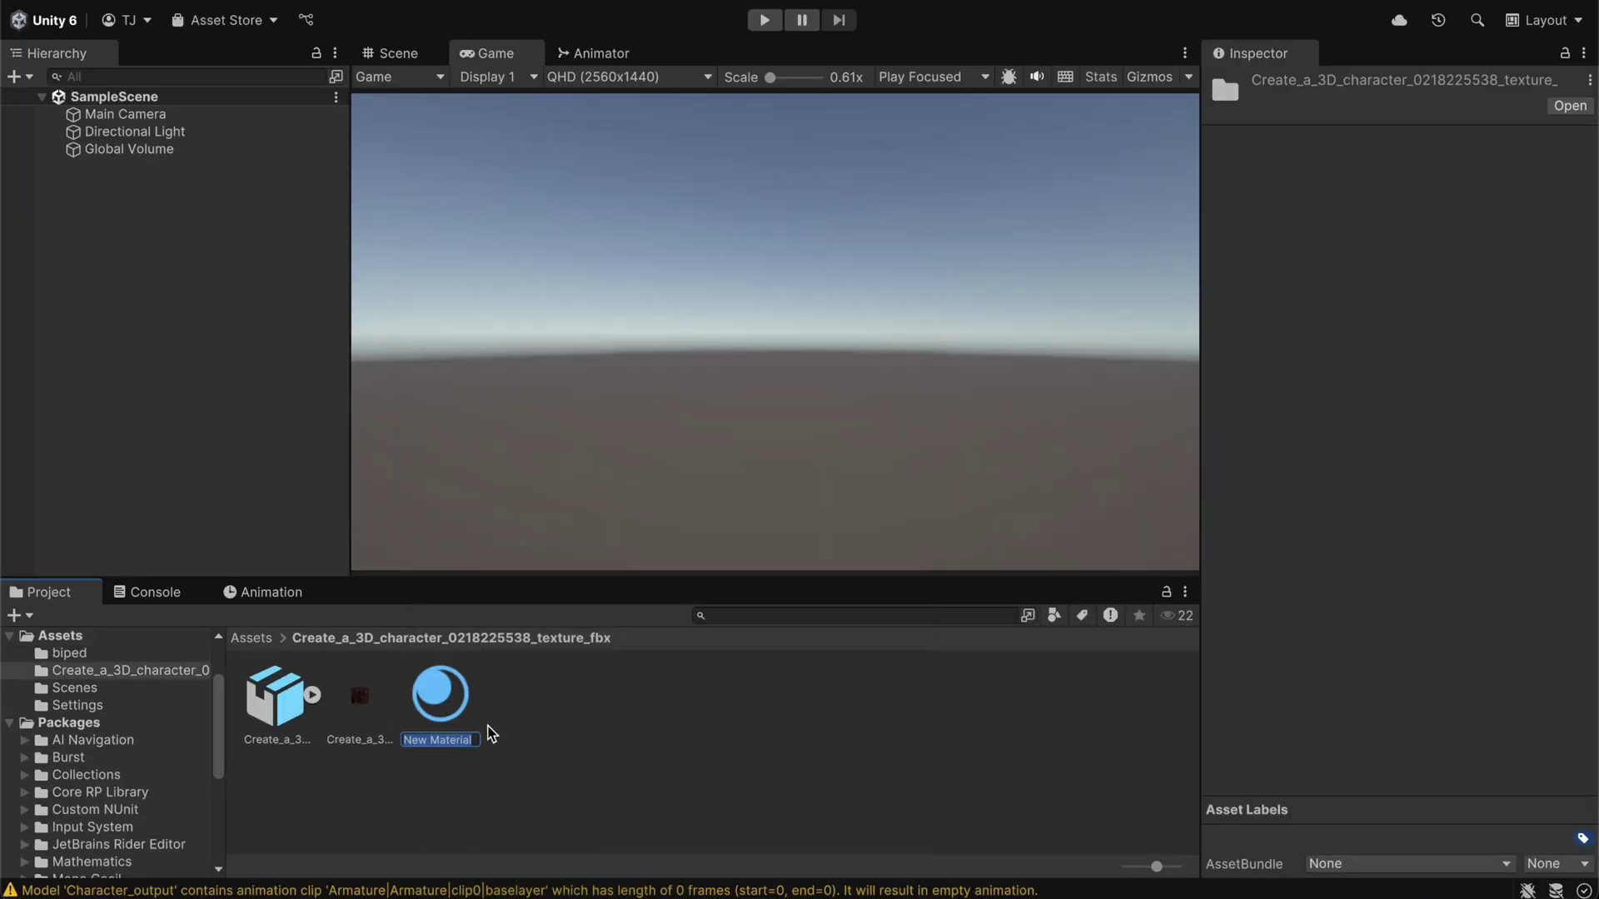
{"action": "type", "text": "Player"}
{"action": "key", "text": "Return"}
{"action": "left_click_drag", "start_coordinate": [1254, 328], "coordinate": [1254, 327]}
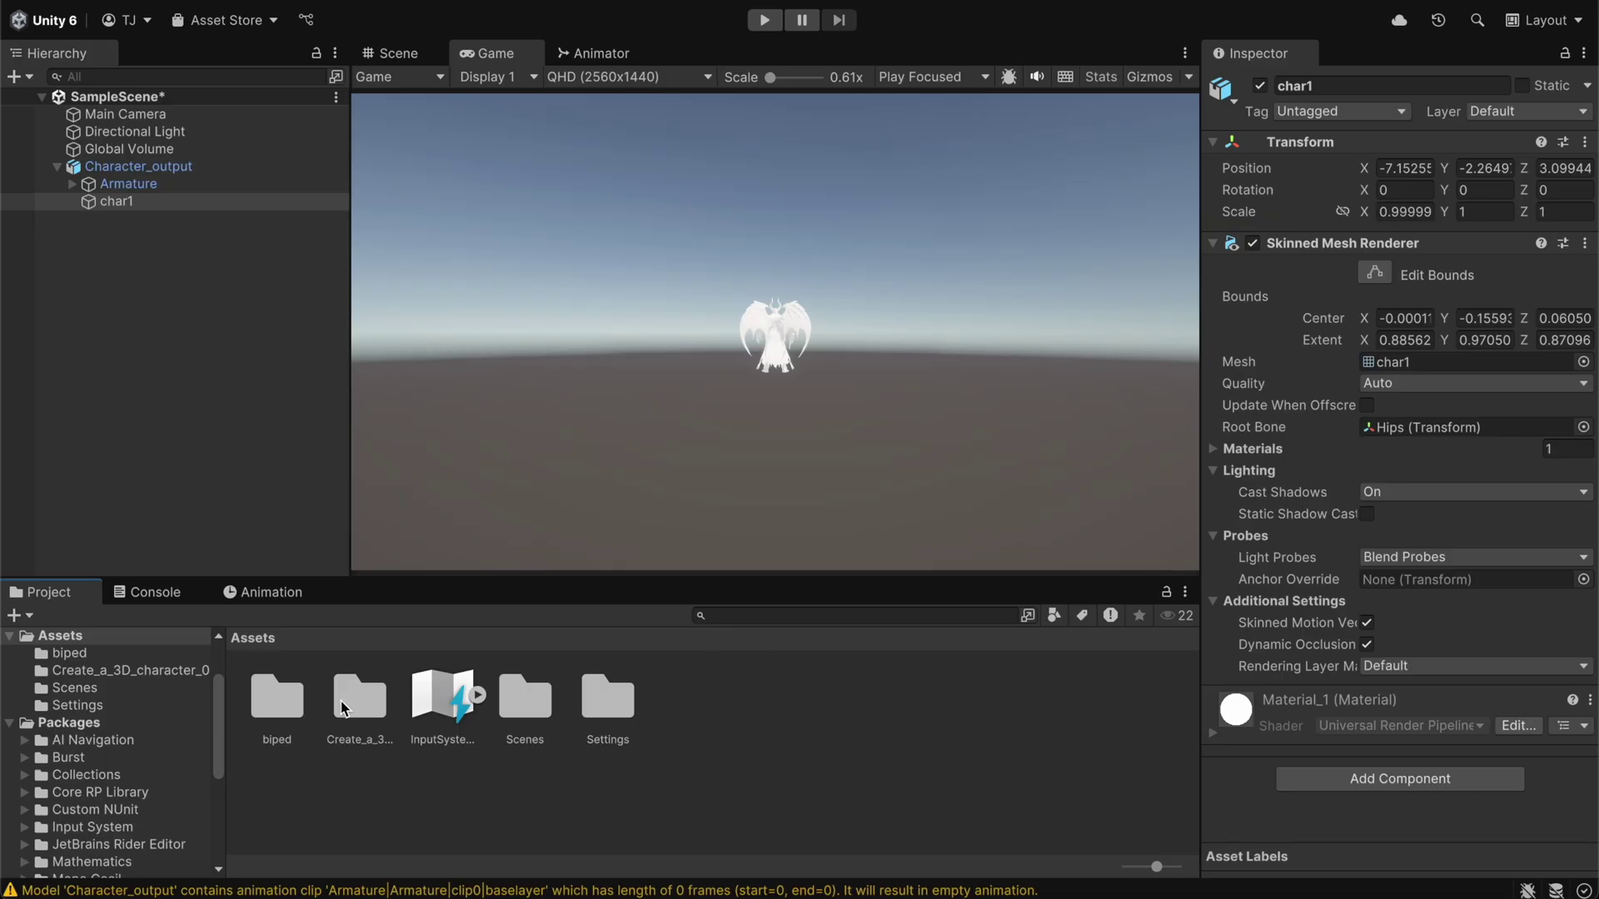
- Apply the Player material from the texture_fbx folder to the character's char1 mesh
{"action": "double_click", "coordinate": [360, 696]}
{"action": "left_click_drag", "start_coordinate": [442, 695], "coordinate": [1252, 848]}
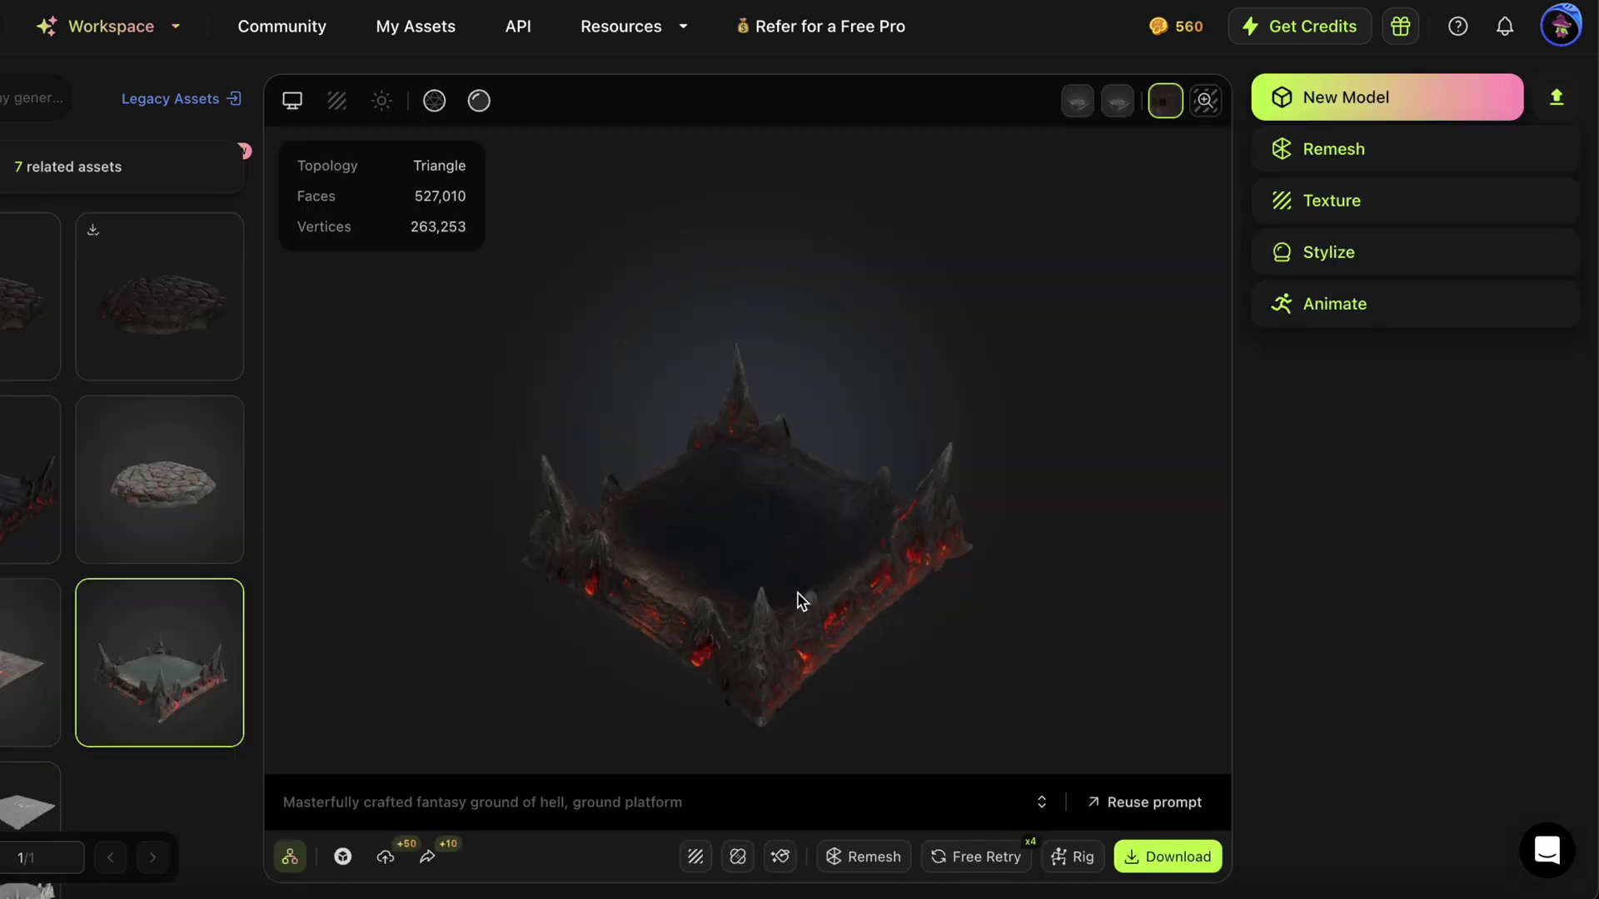
- Switch to Meshy and examine the fantasy hell ground platform model up close
{"action": "scroll", "coordinate": [785, 597], "scroll_direction": "up", "scroll_amount": 5}
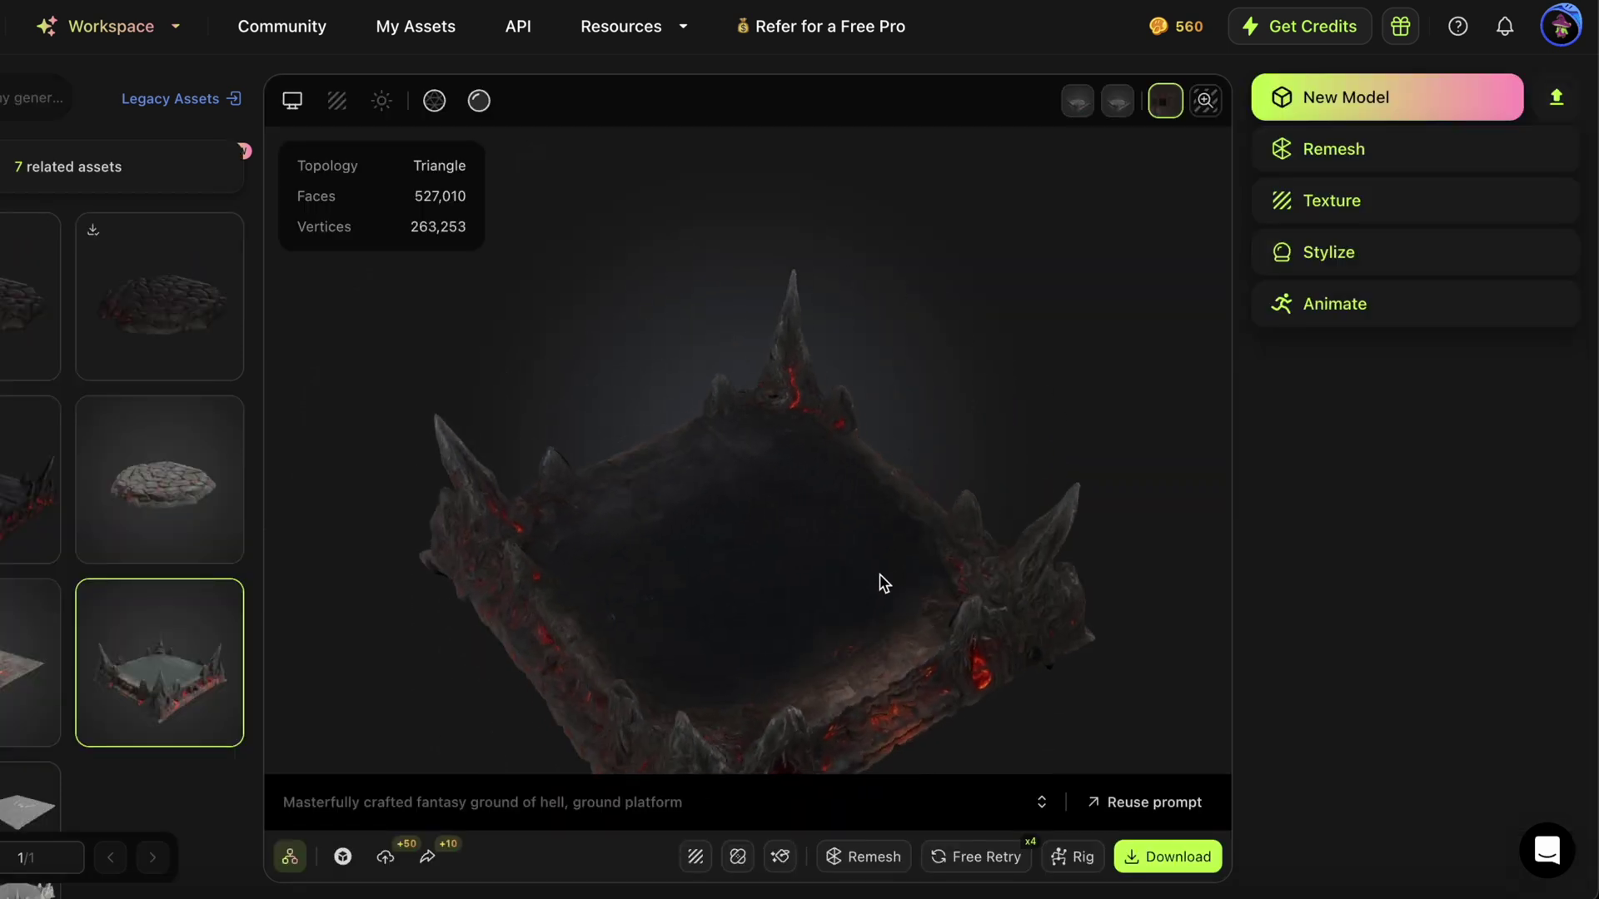
- Remesh the fantasy hell ground platform to 30,000 faces and download the remeshed model
{"action": "left_click_drag", "start_coordinate": [830, 598], "coordinate": [482, 578]}
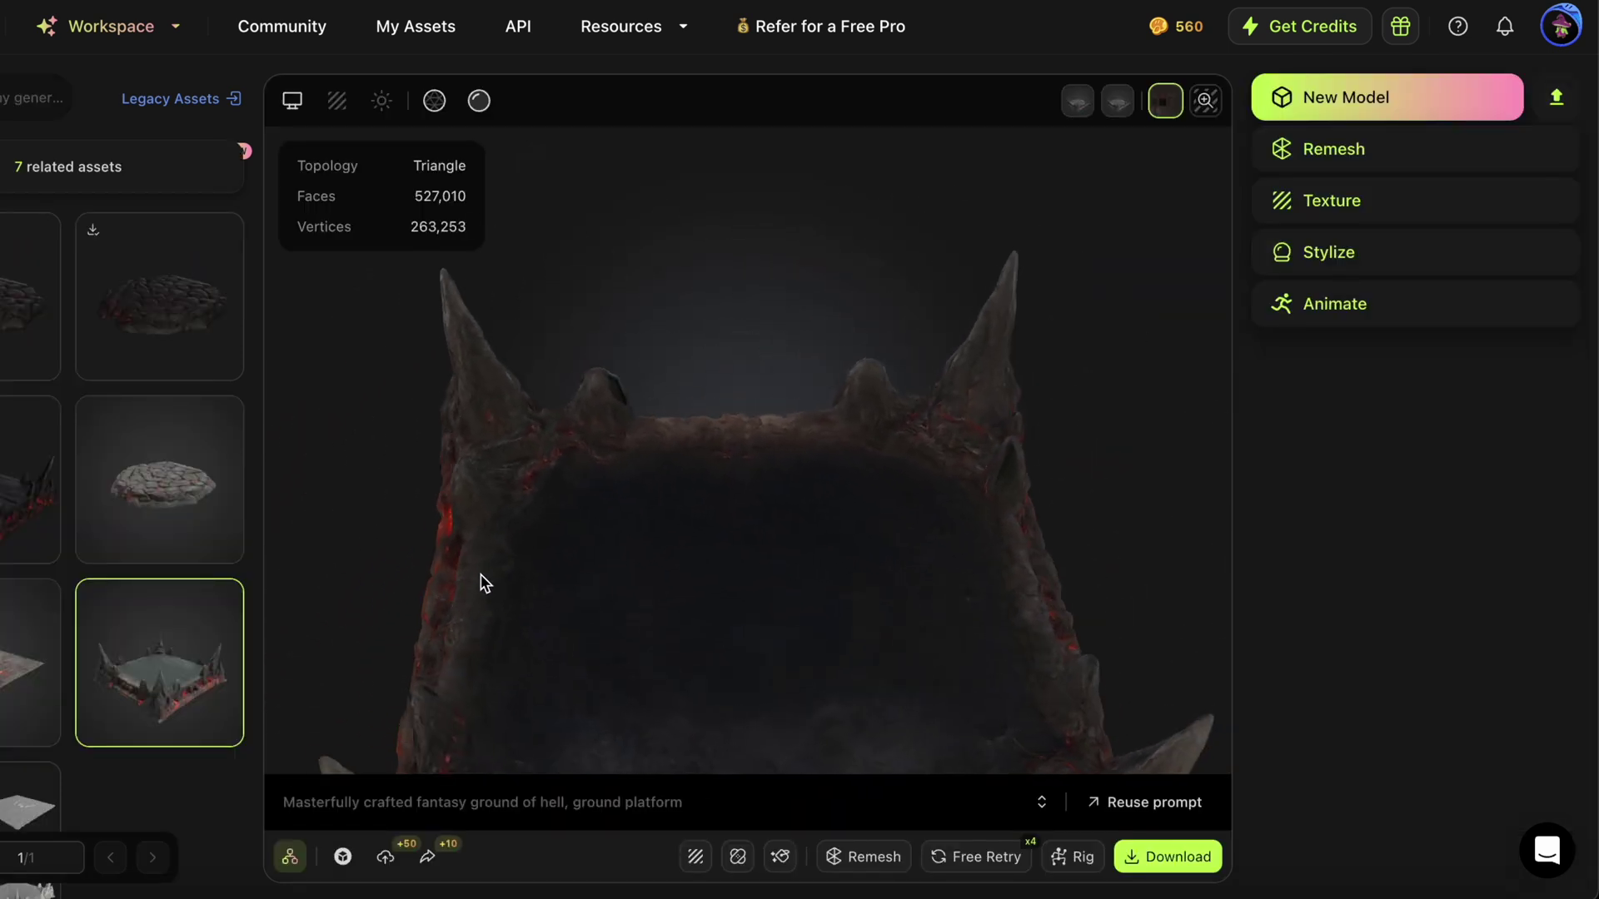
{"action": "left_click", "coordinate": [1345, 154]}
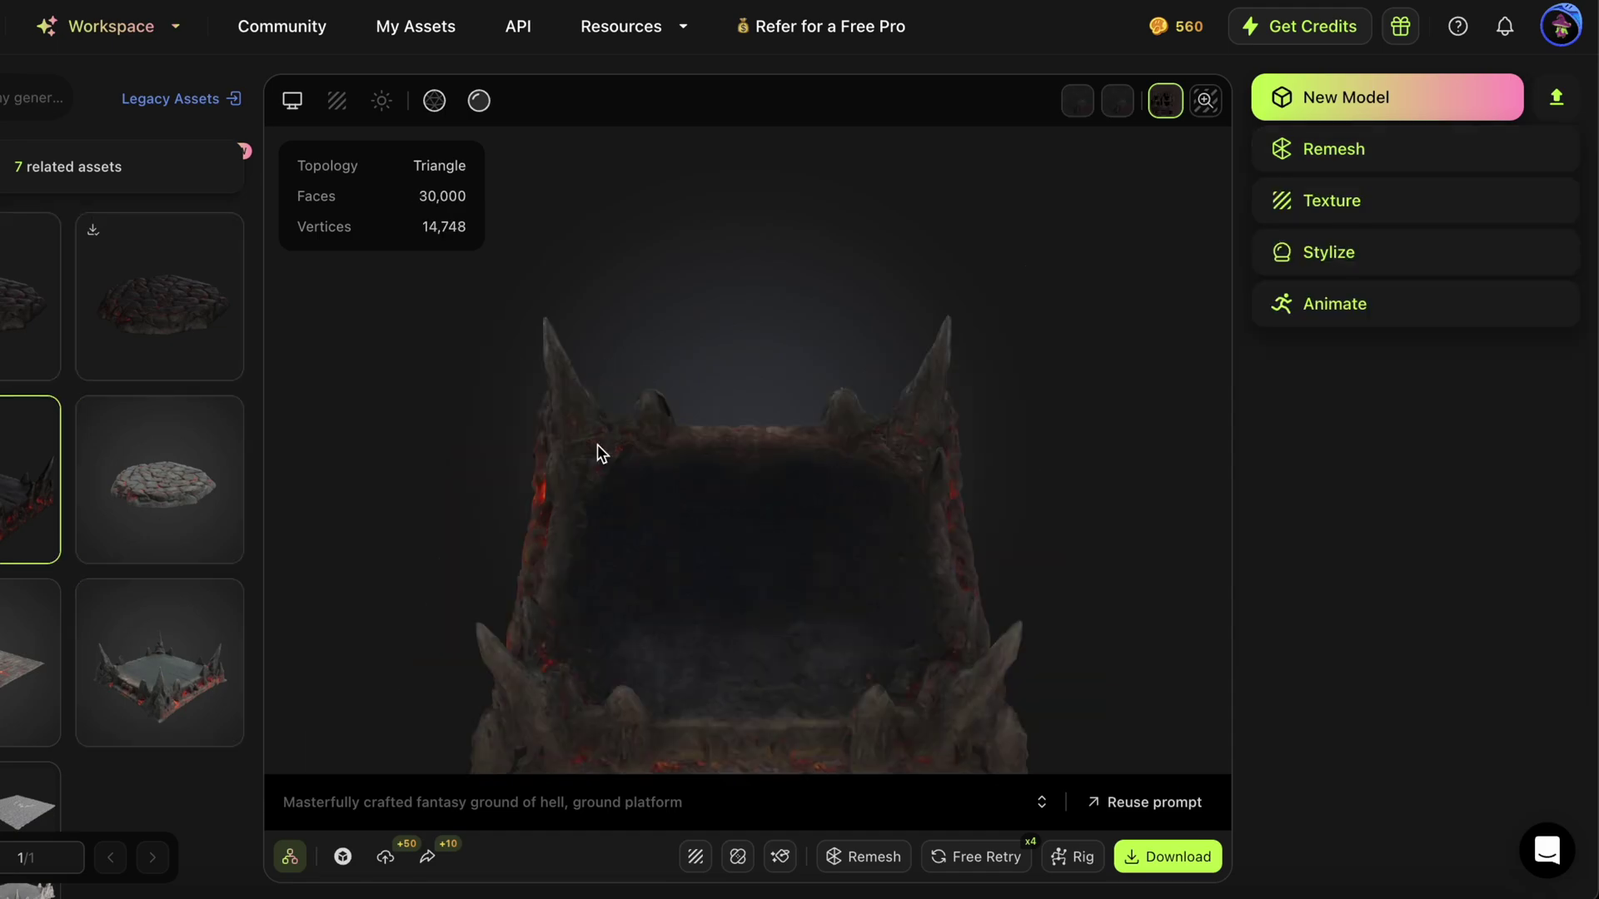
{"action": "left_click", "coordinate": [1168, 856]}
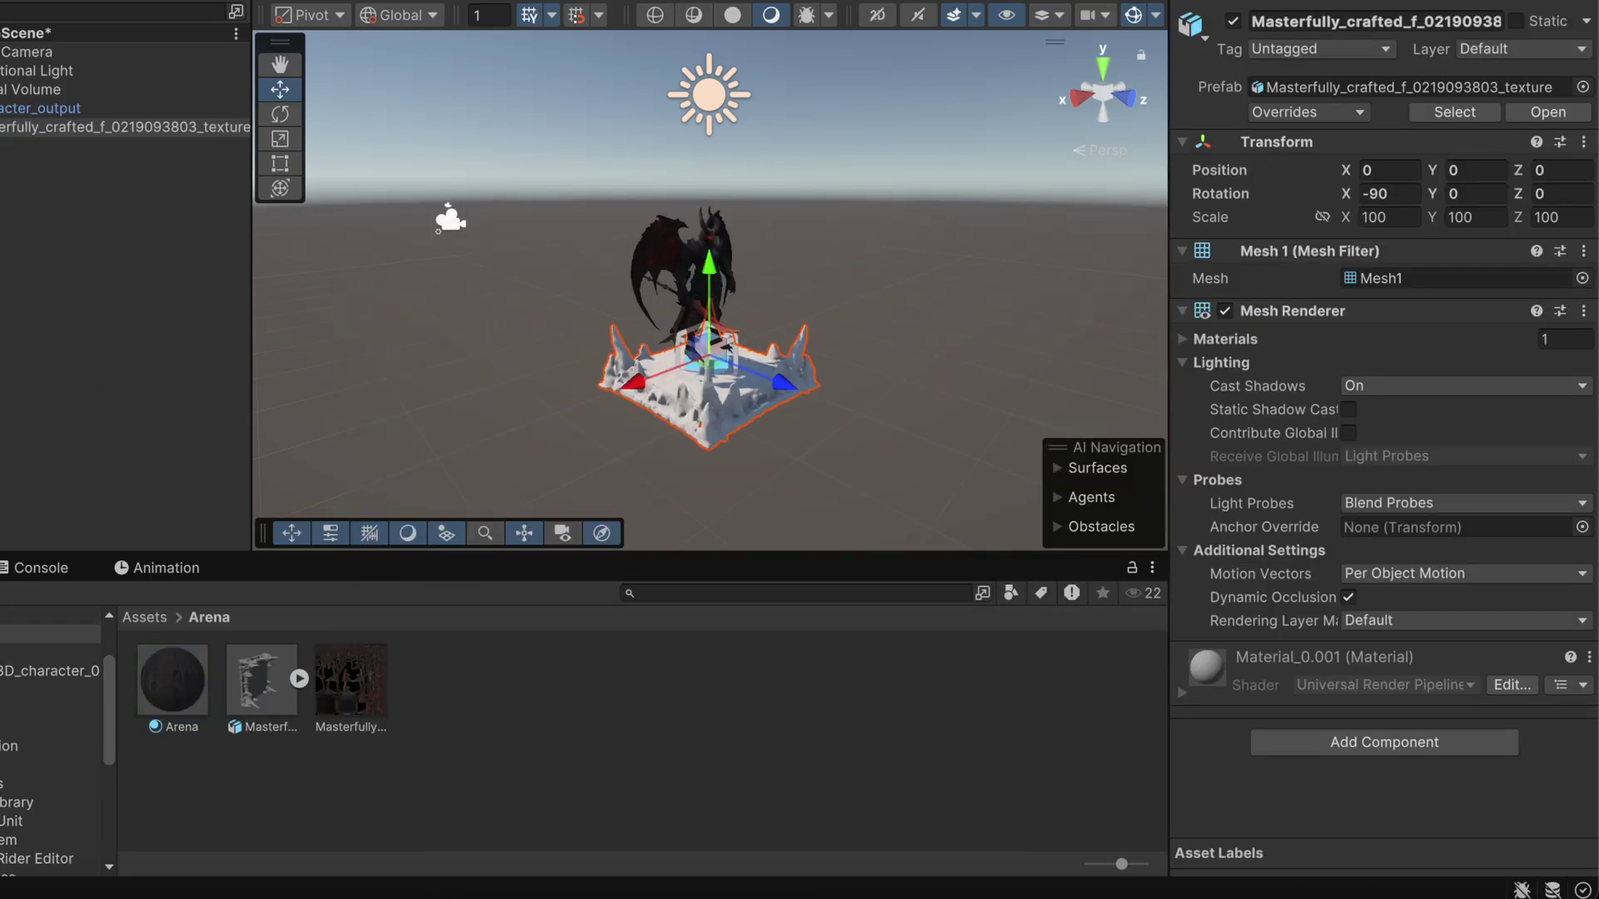
- Switch to Unity, scale the arena platform to 1000 on all three axes and open the list of components to add
{"action": "double_click", "coordinate": [1387, 216]}
{"action": "type", "text": "500"}
{"action": "key", "text": "Return"}
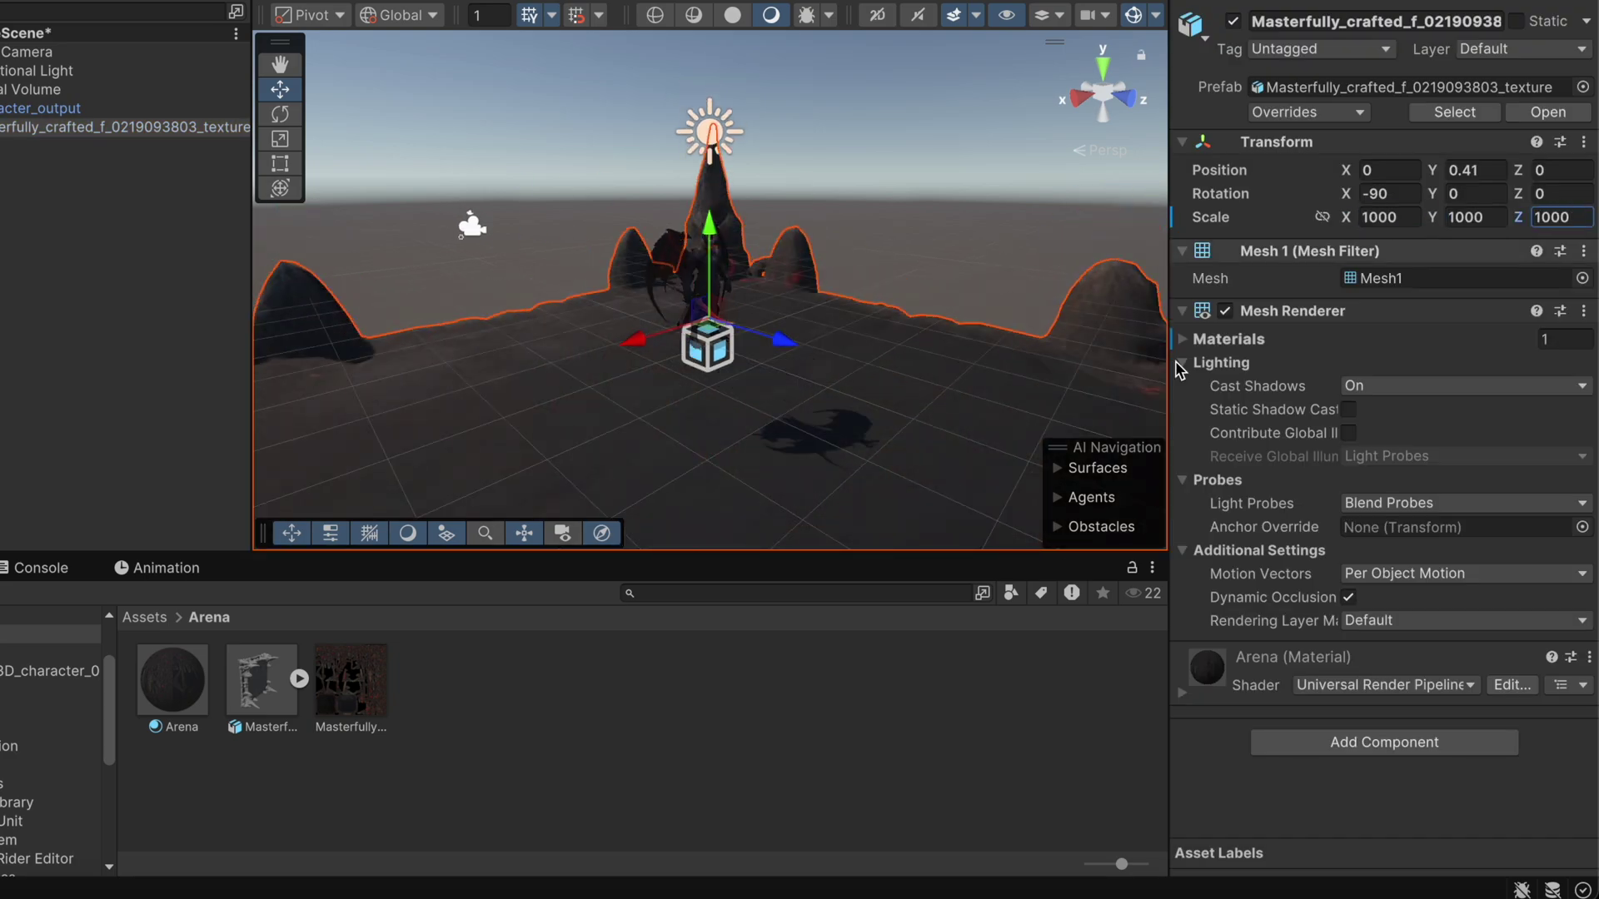
{"action": "left_click", "coordinate": [1384, 742]}
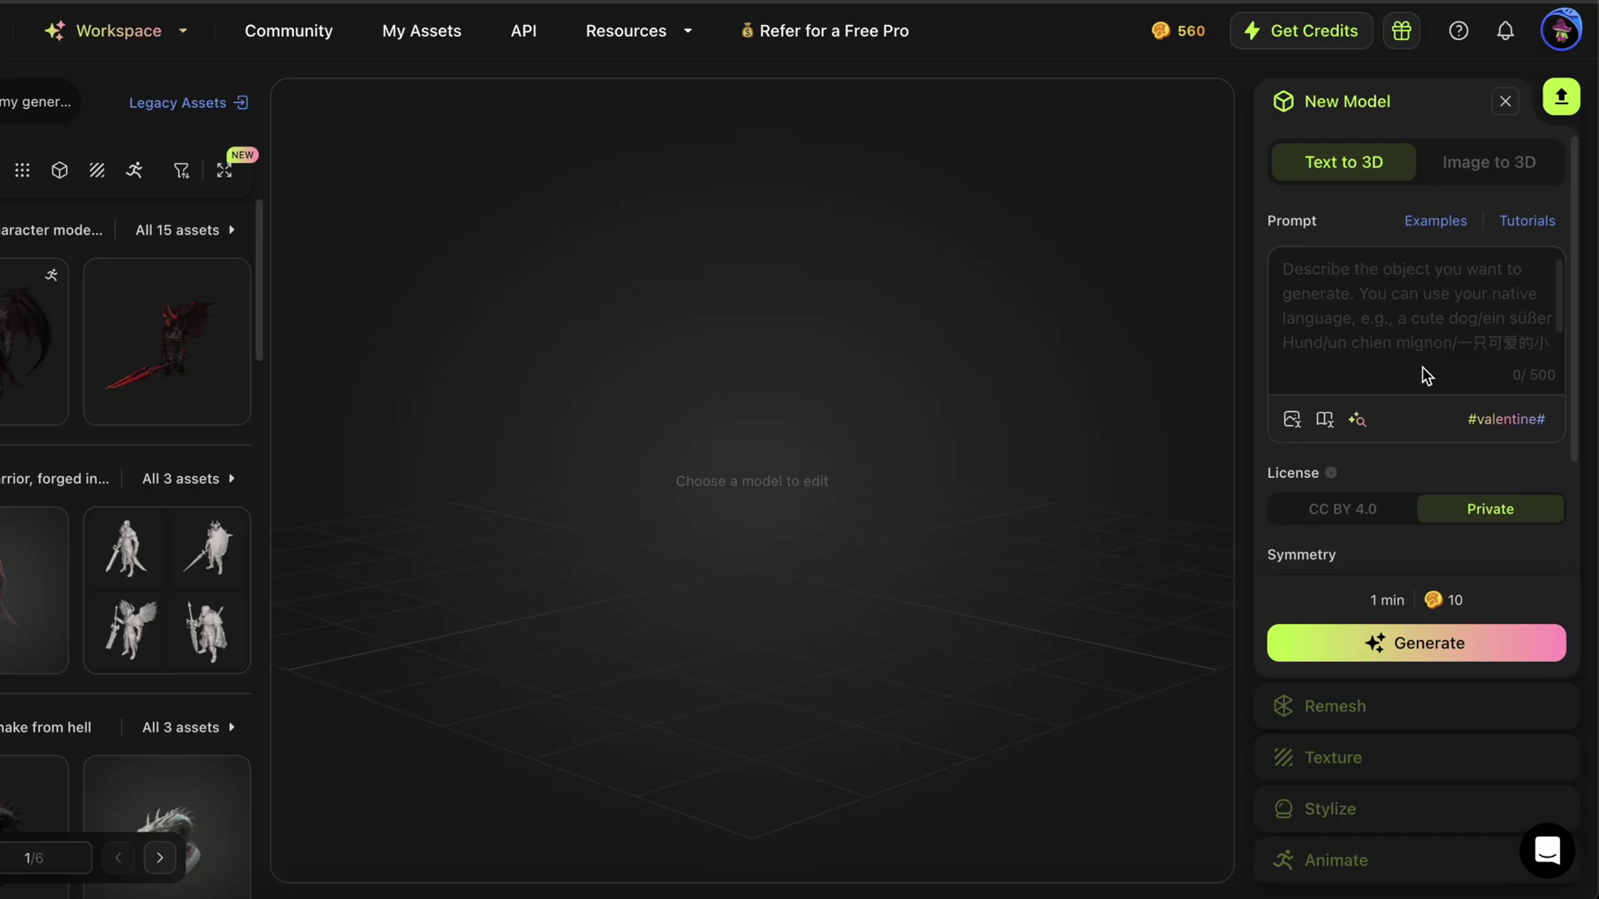
- Switch to Meshy, generate a model from the prompt "Masterfully crafted fantasy portal of hell" and download the arched stone portal
{"action": "left_click", "coordinate": [1425, 375]}
{"action": "type", "text": "Masterfully"}
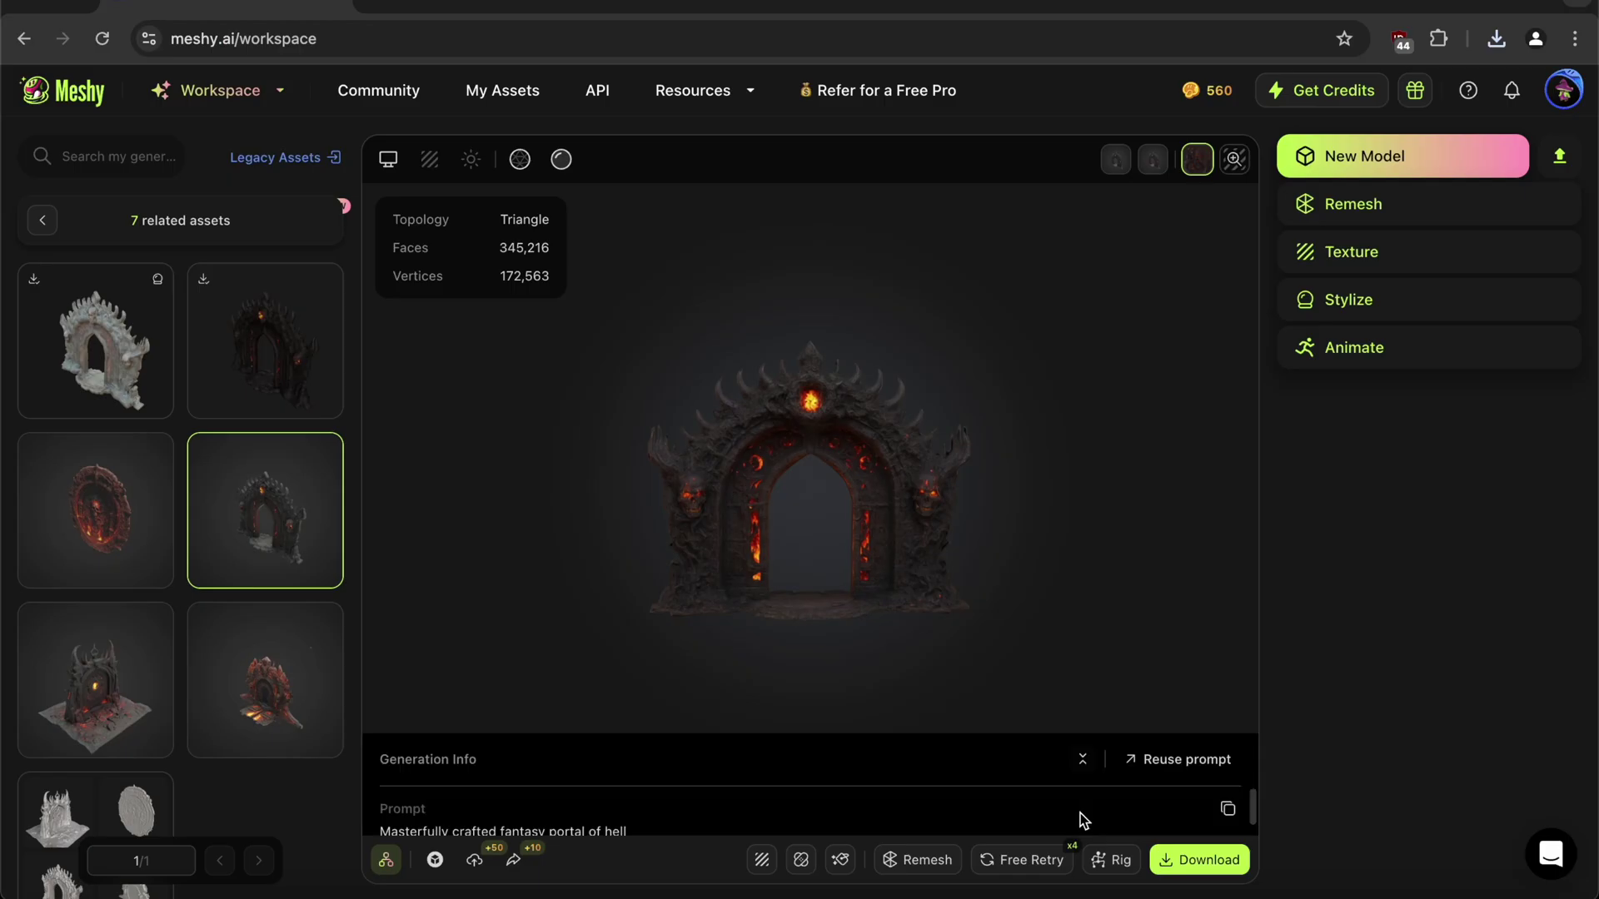
{"action": "left_click", "coordinate": [1208, 860]}
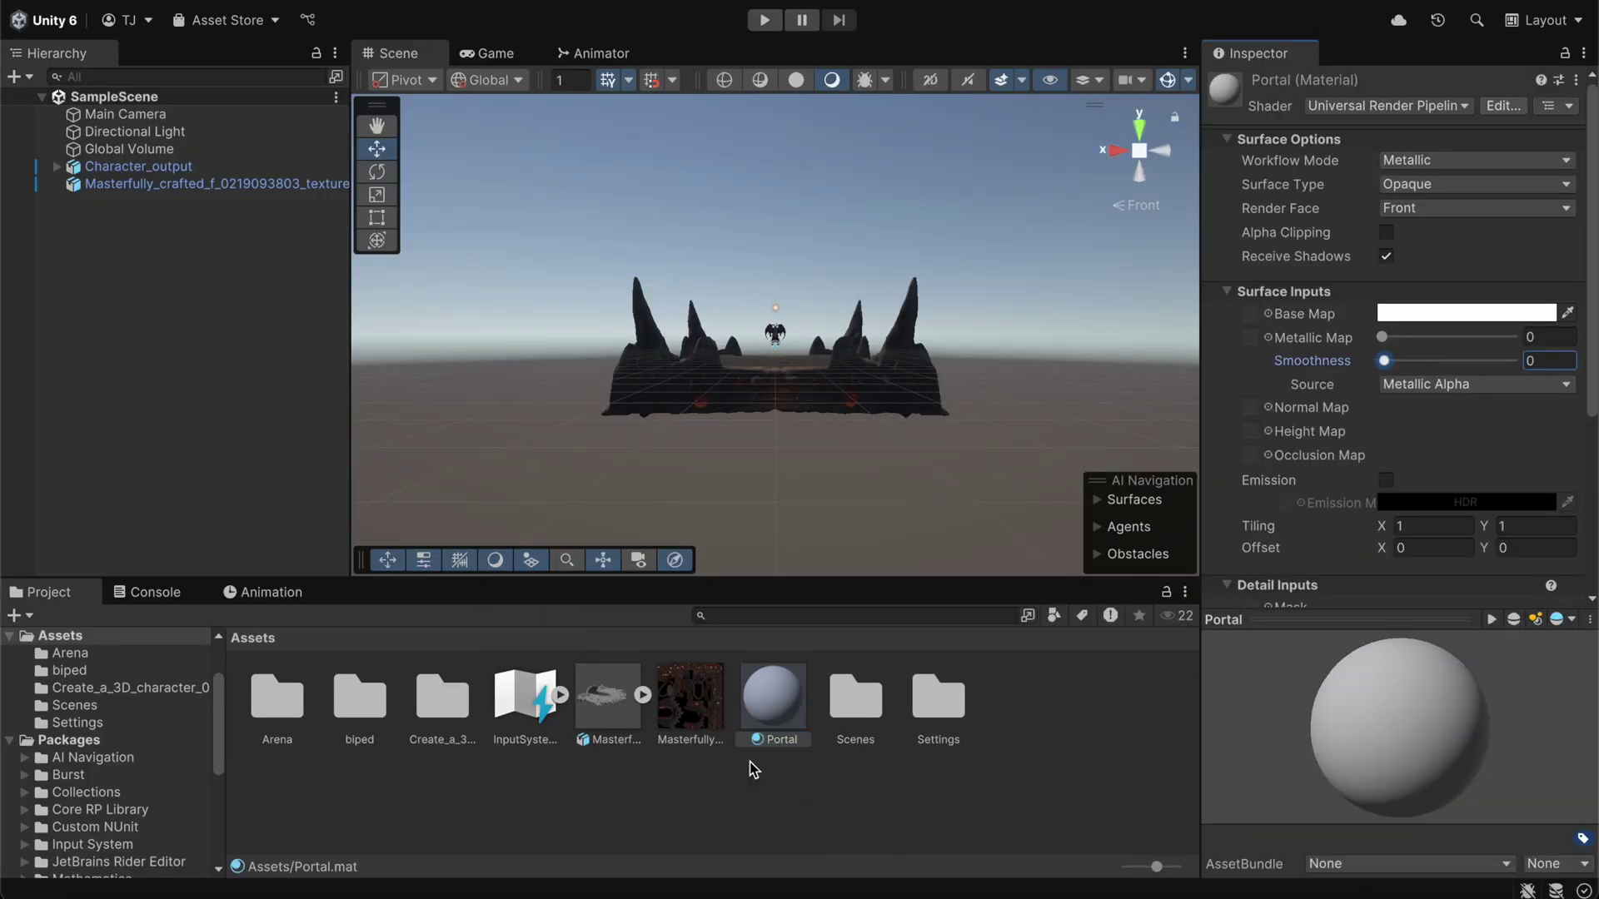
- Switch to Unity and apply the Portal material to the portal model in the scene
{"action": "left_click_drag", "start_coordinate": [773, 695], "coordinate": [857, 392]}
{"action": "scroll", "coordinate": [857, 391], "scroll_direction": "up", "scroll_amount": 3}
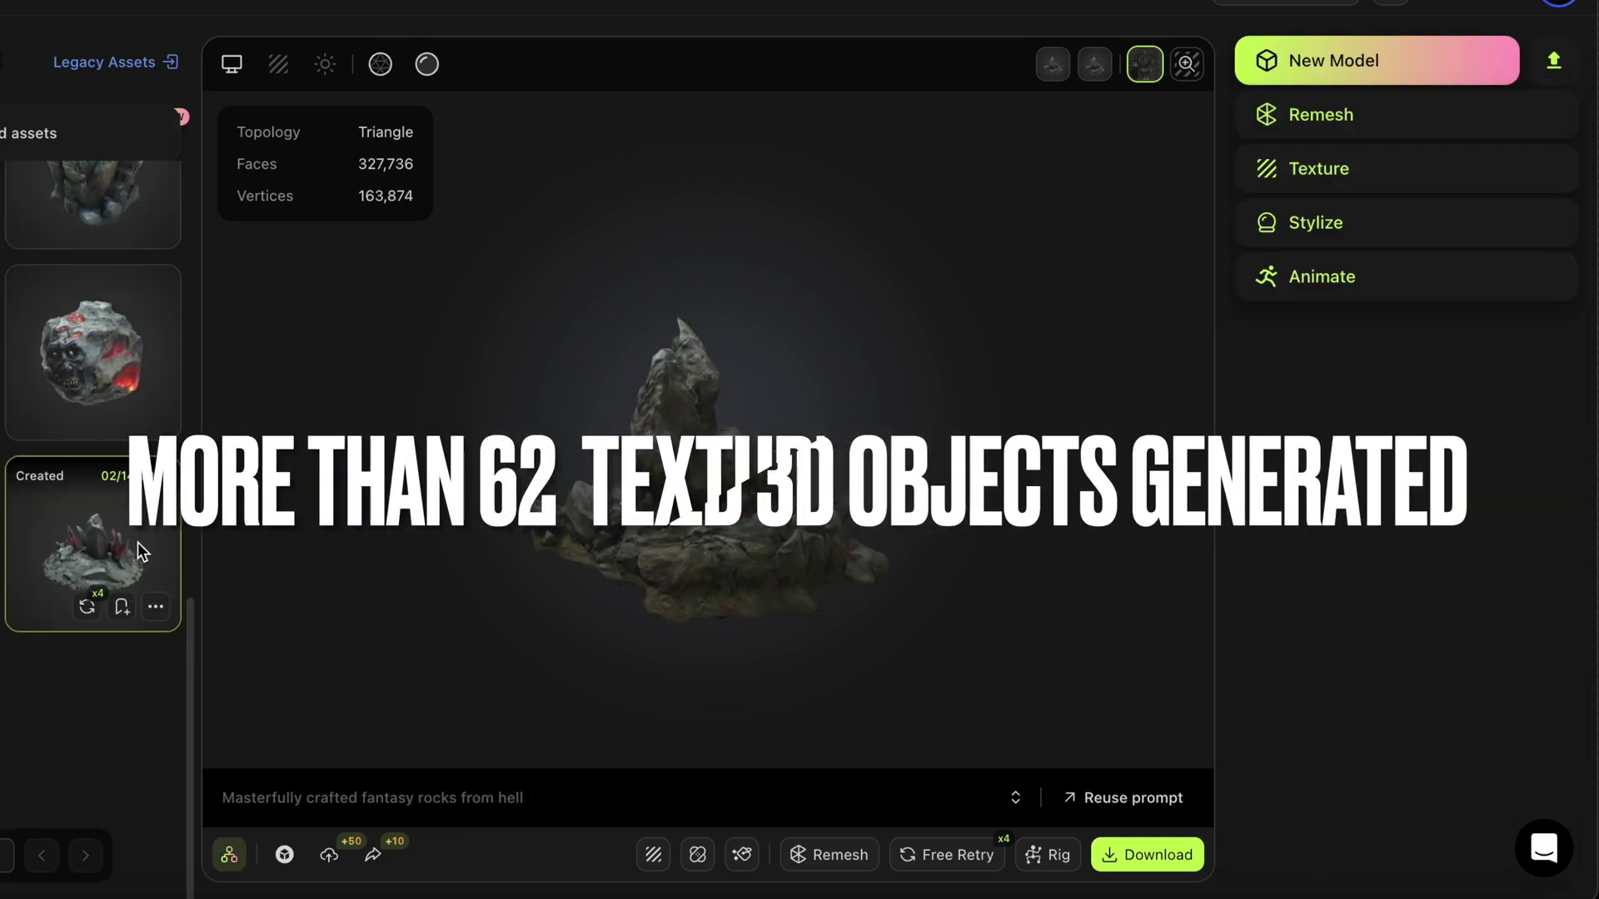
- Switch to Meshy, view the fantasy rocks from hell model and browse the options for getting credits
{"action": "left_click", "coordinate": [138, 542]}
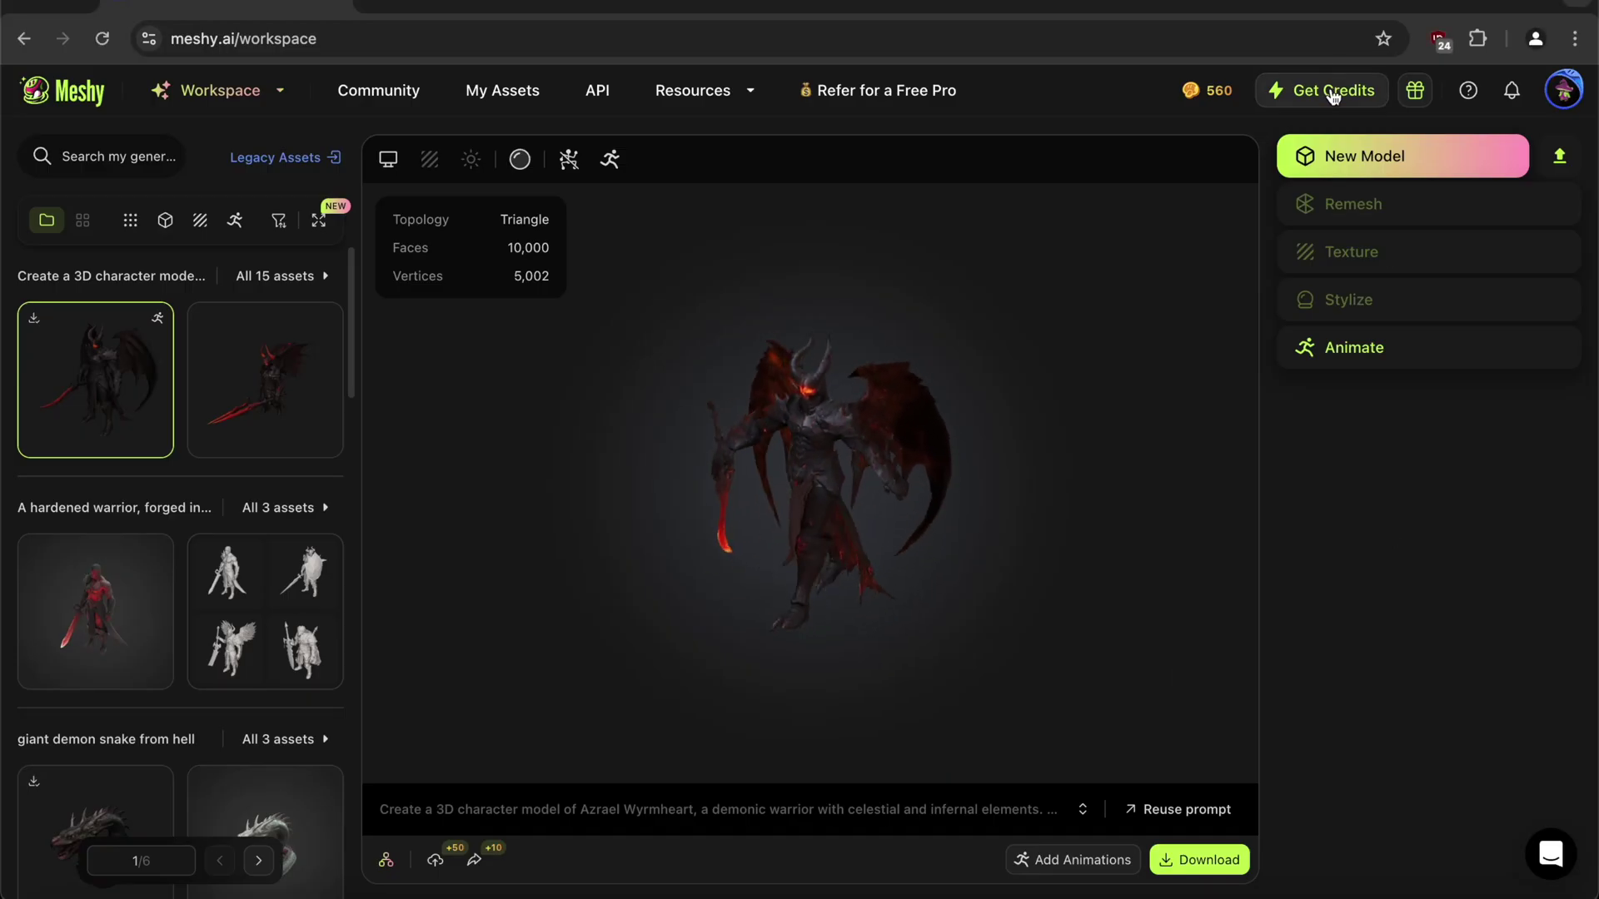
{"action": "left_click", "coordinate": [1333, 95]}
{"action": "scroll", "coordinate": [799, 518], "scroll_direction": "down", "scroll_amount": 5}
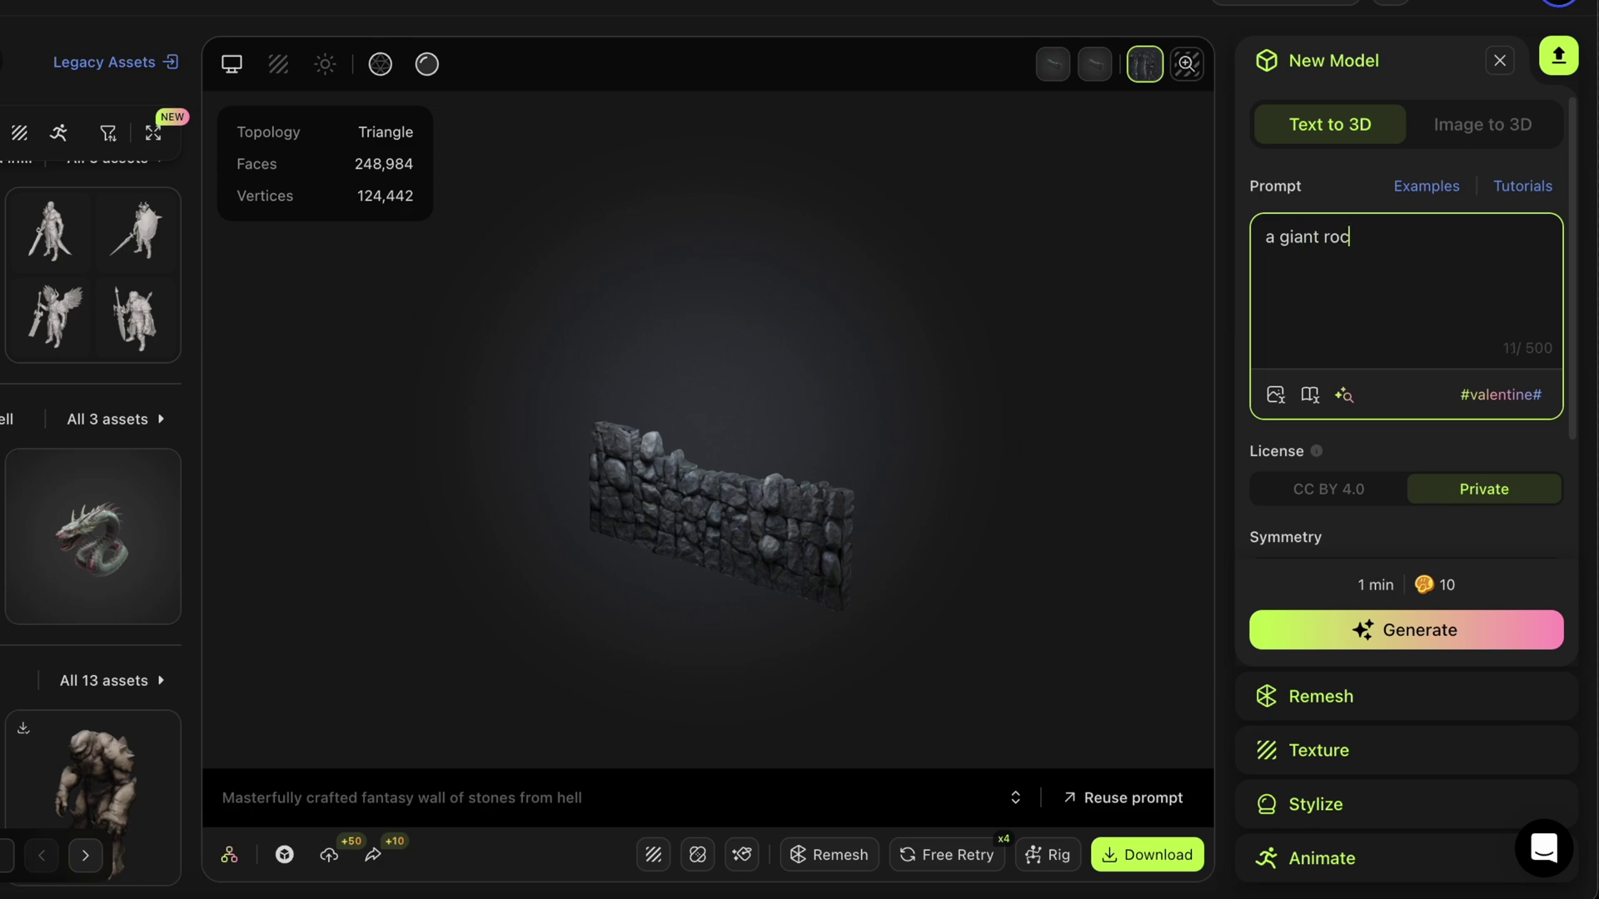
- Complete the text-to-3D prompt for a new model as "a giant rock from hell"
{"action": "type", "text": "k from hell"}
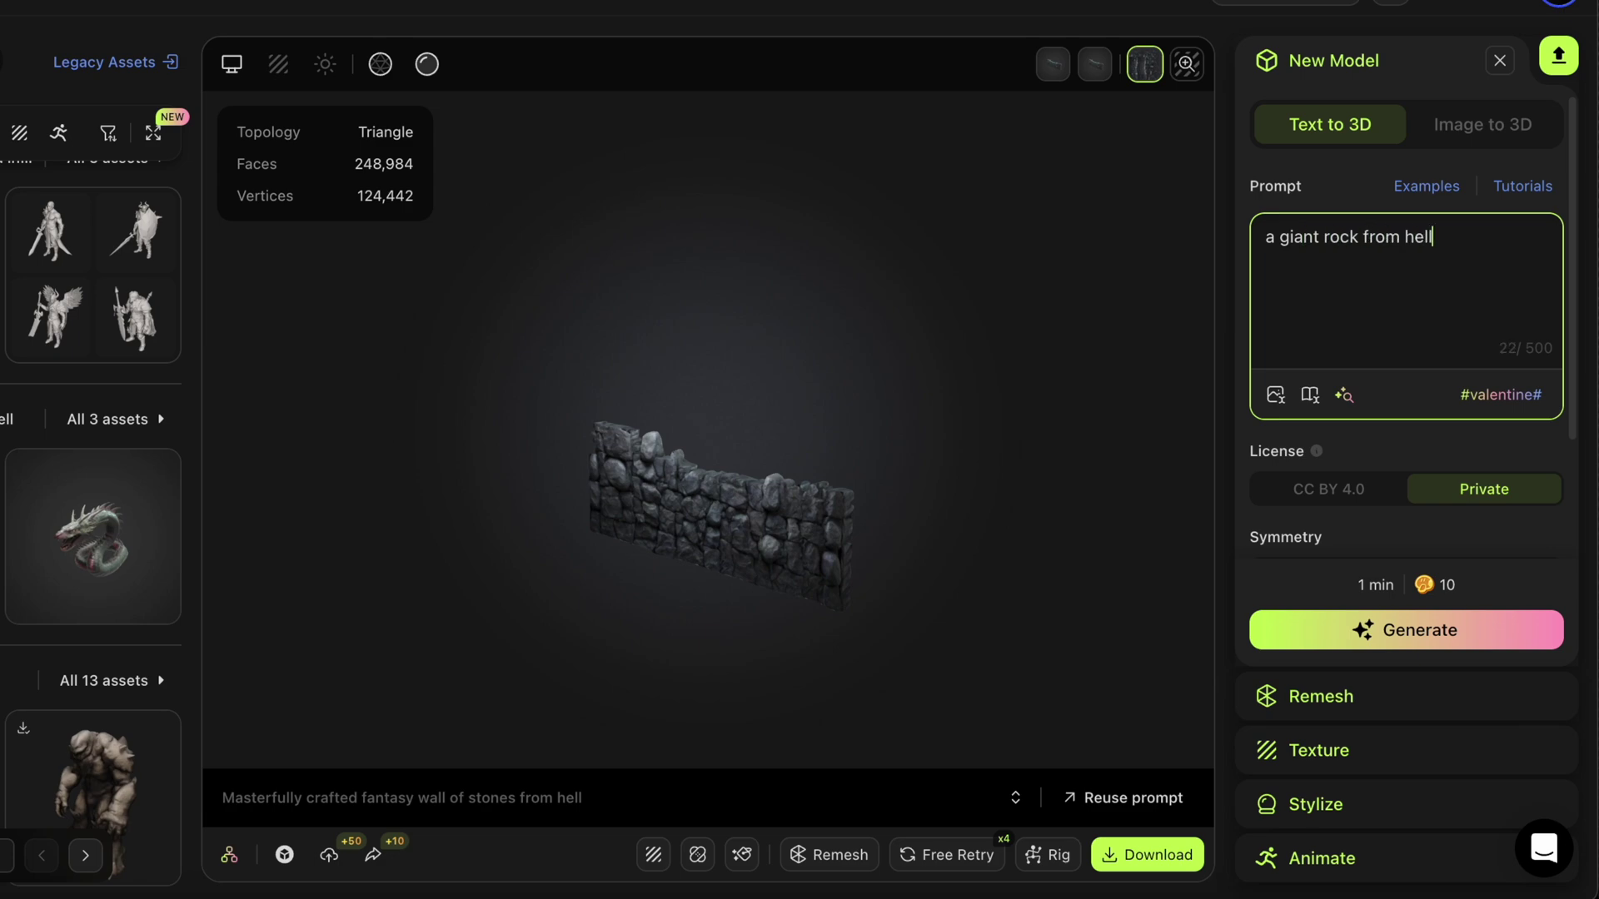